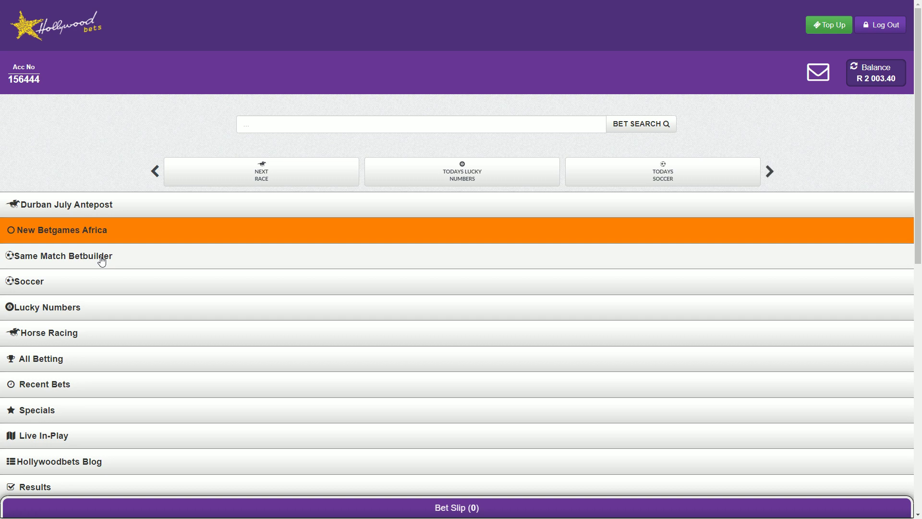
Open the Real Madrid v Manchester City match from the UEFA Champions League fixtures in Same Match Betbuilder
{"action": "left_click", "coordinate": [175, 284]}
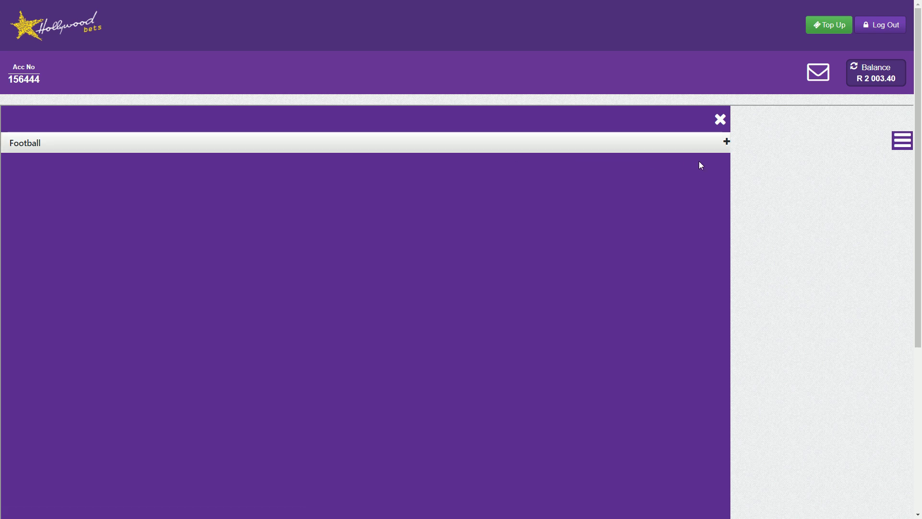
{"action": "left_click", "coordinate": [725, 143]}
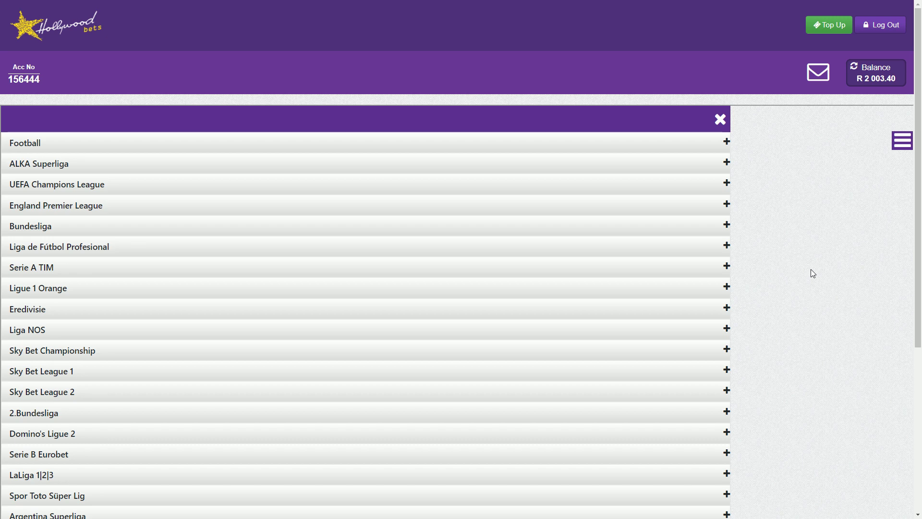
{"action": "left_click", "coordinate": [727, 185]}
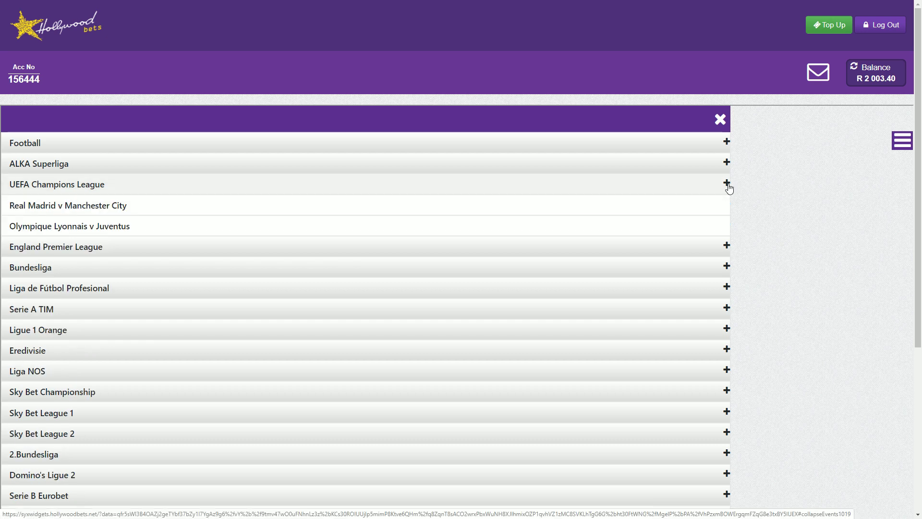
{"action": "left_click", "coordinate": [245, 214]}
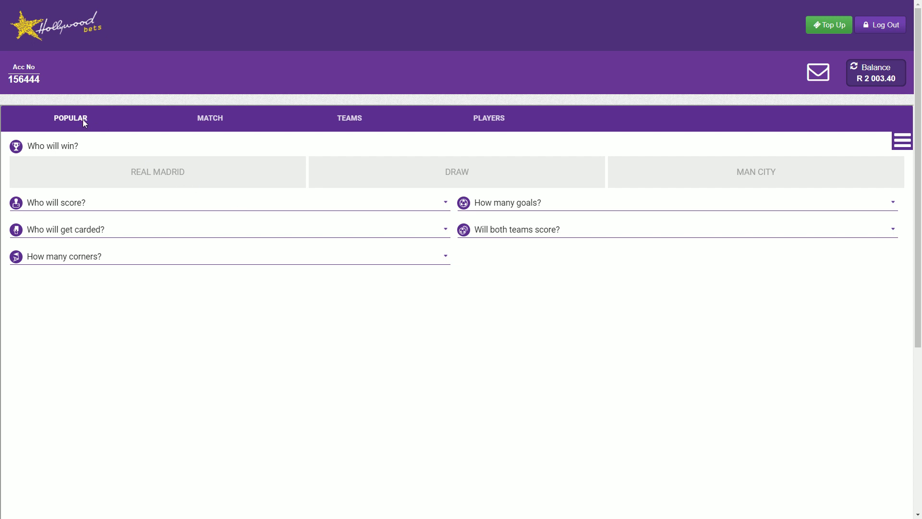
Look through the Match, Teams and Players betting markets for this fixture, and return to the Popular ones
{"action": "left_click", "coordinate": [179, 121]}
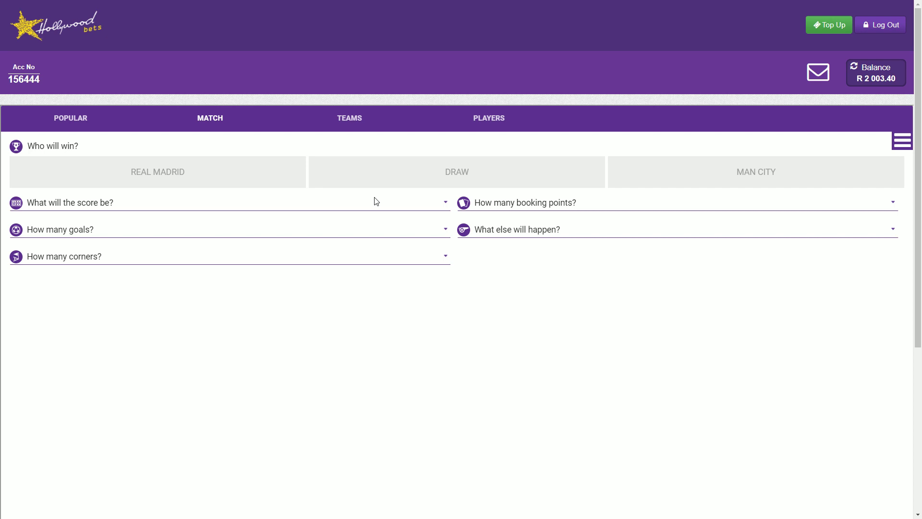
{"action": "left_click", "coordinate": [334, 120]}
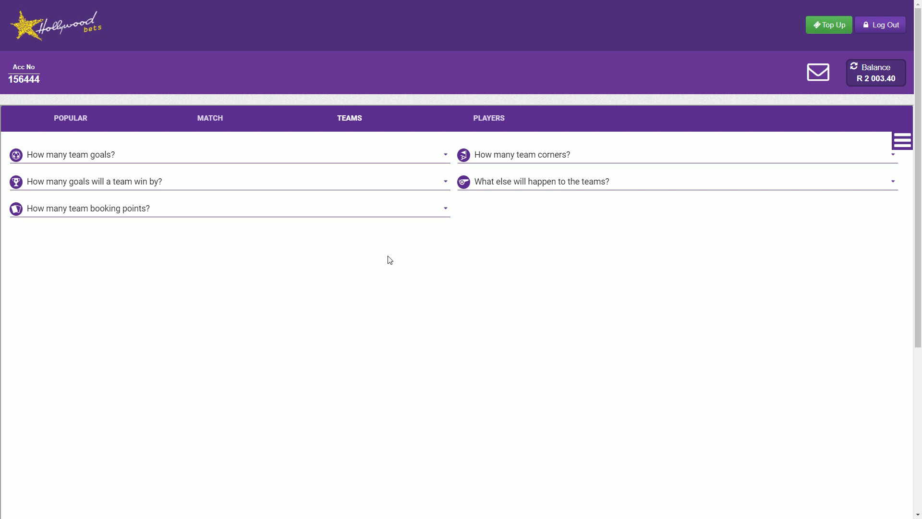
{"action": "left_click", "coordinate": [475, 124]}
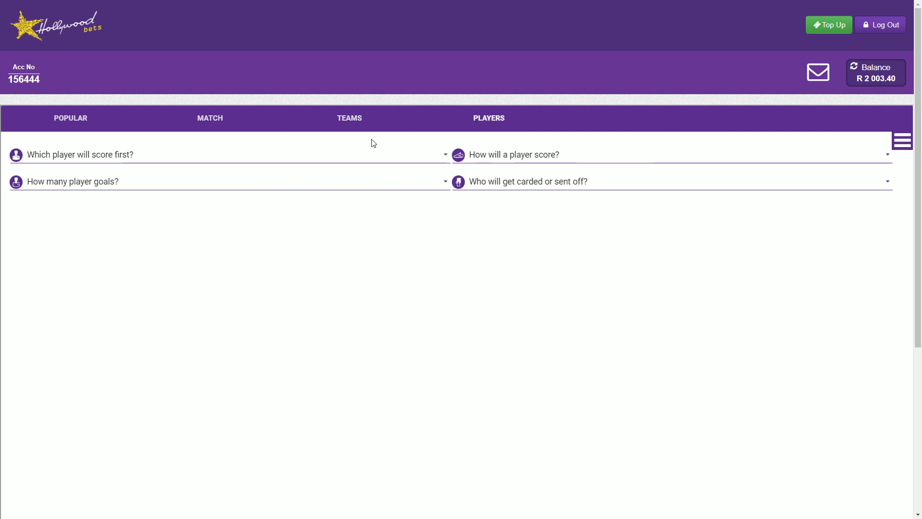
{"action": "left_click", "coordinate": [88, 120]}
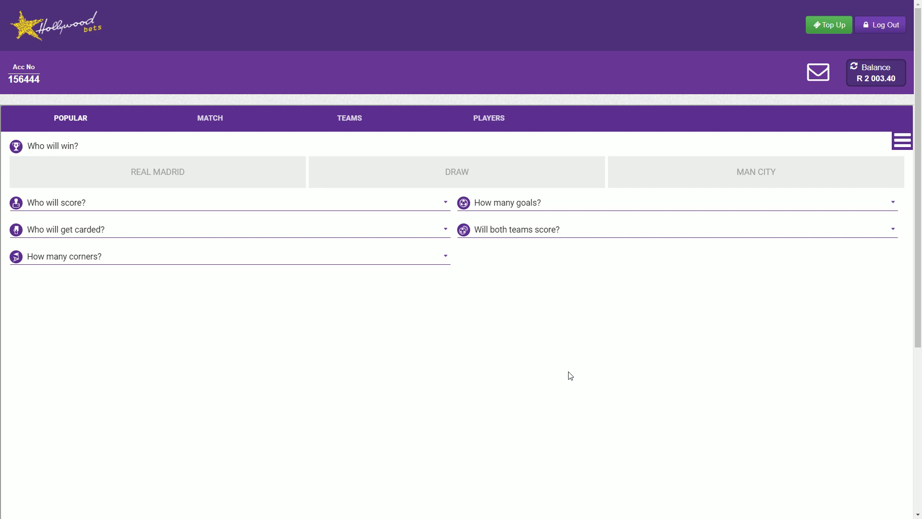
Select Real Madrid as the match winner, and look through the players offered for who will score without choosing one
{"action": "left_click", "coordinate": [234, 177]}
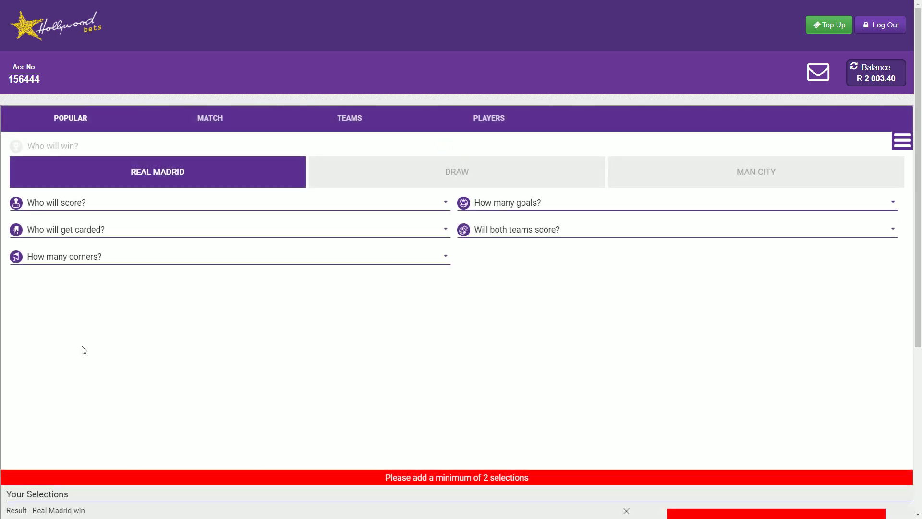
{"action": "left_click", "coordinate": [412, 204]}
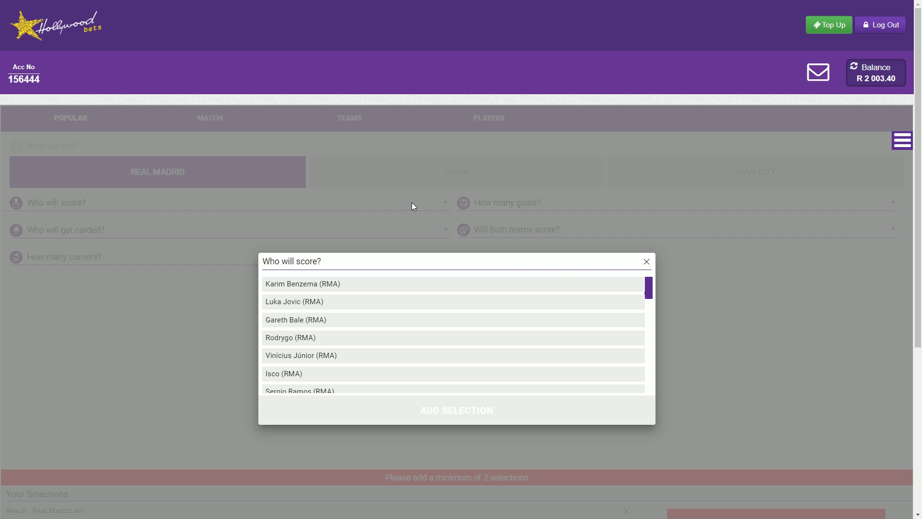
{"action": "left_click", "coordinate": [646, 261]}
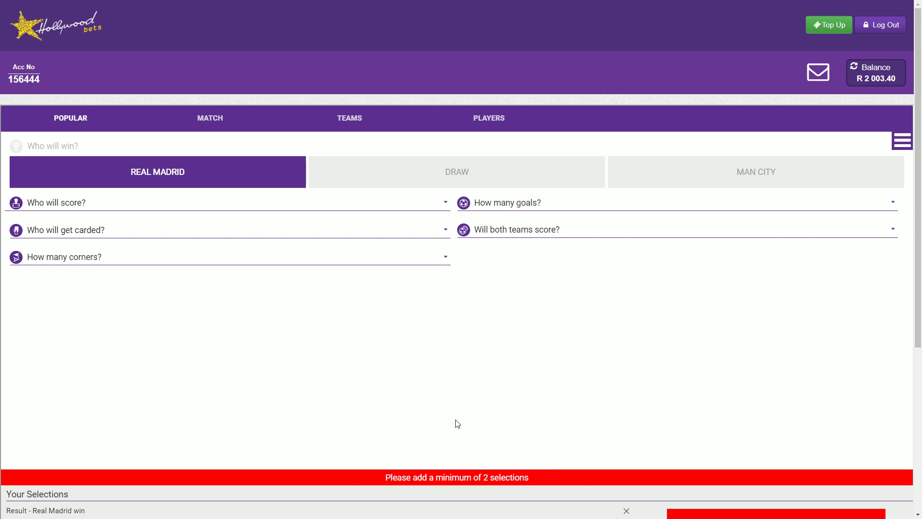
{"action": "left_click", "coordinate": [434, 203]}
{"action": "scroll", "coordinate": [540, 324], "scroll_direction": "down", "scroll_amount": 10}
{"action": "scroll", "coordinate": [540, 323], "scroll_direction": "up", "scroll_amount": 10}
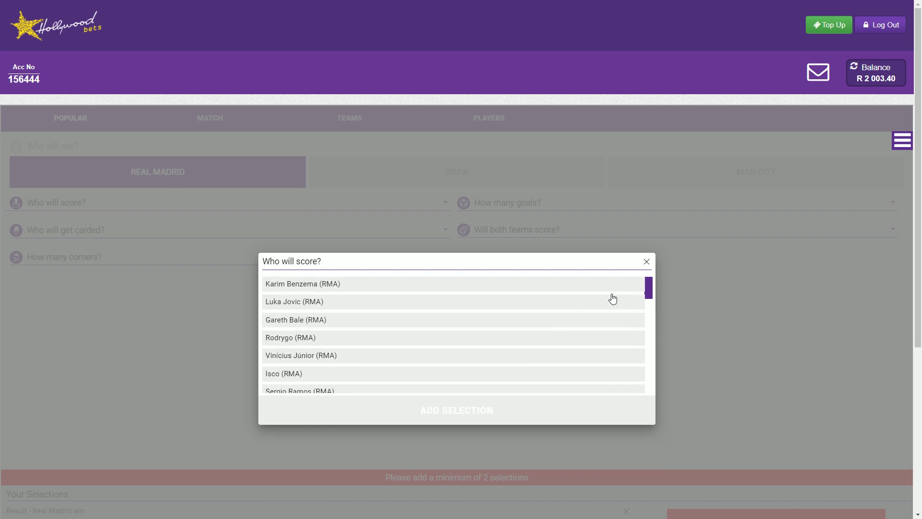
{"action": "left_click", "coordinate": [646, 261]}
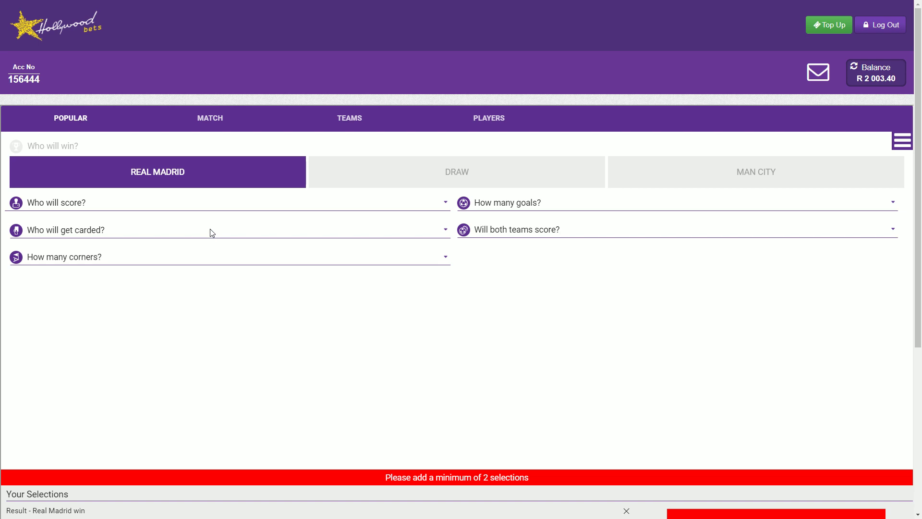
Add a match corners selection of over 6.5
{"action": "left_click", "coordinate": [206, 255]}
{"action": "left_click", "coordinate": [355, 289]}
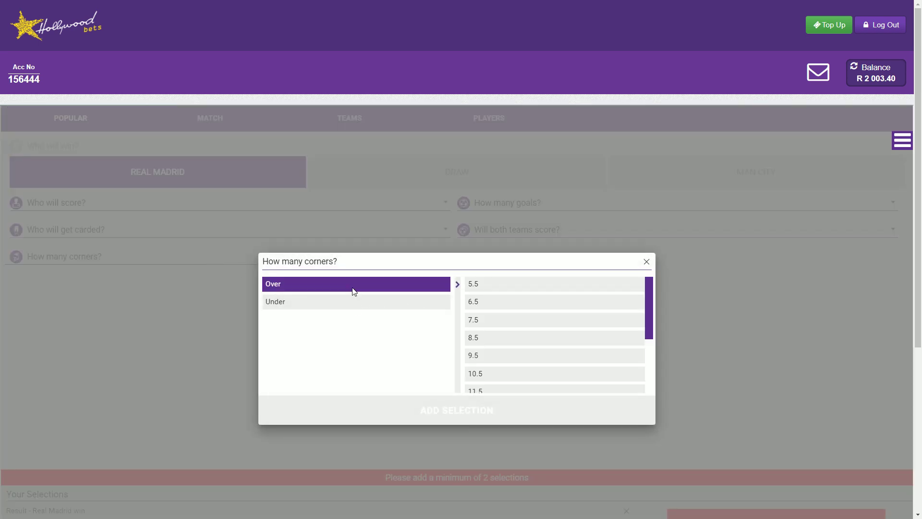
{"action": "left_click", "coordinate": [483, 292]}
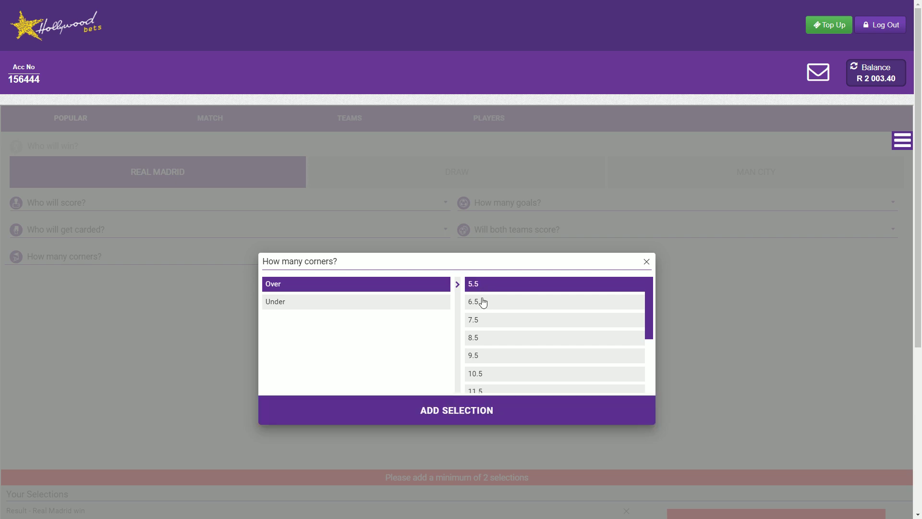
{"action": "left_click", "coordinate": [483, 306]}
{"action": "left_click", "coordinate": [464, 409]}
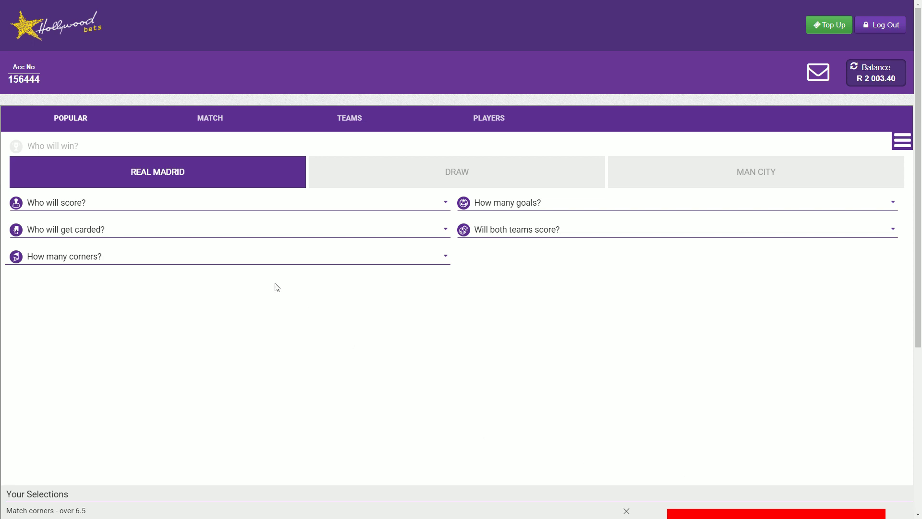
Add a match goals selection of over 1.5
{"action": "left_click", "coordinate": [507, 208]}
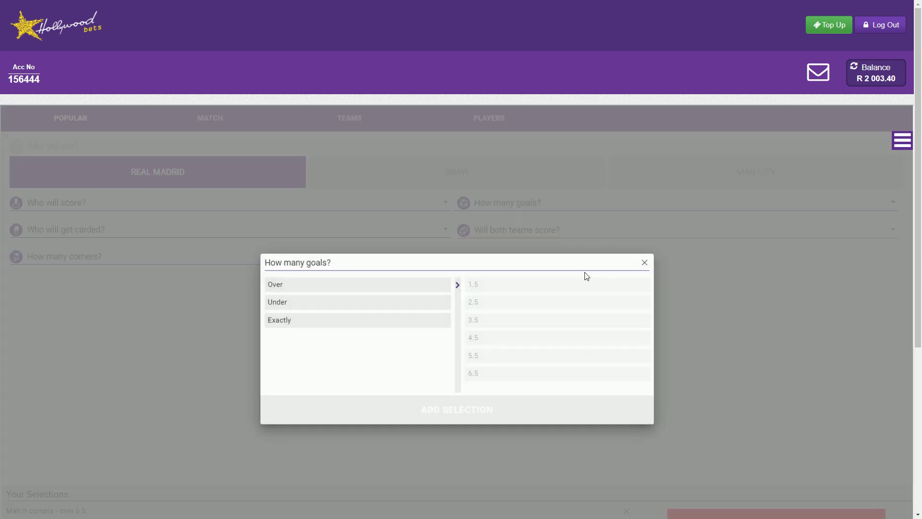
{"action": "left_click", "coordinate": [365, 290]}
{"action": "left_click", "coordinate": [489, 290]}
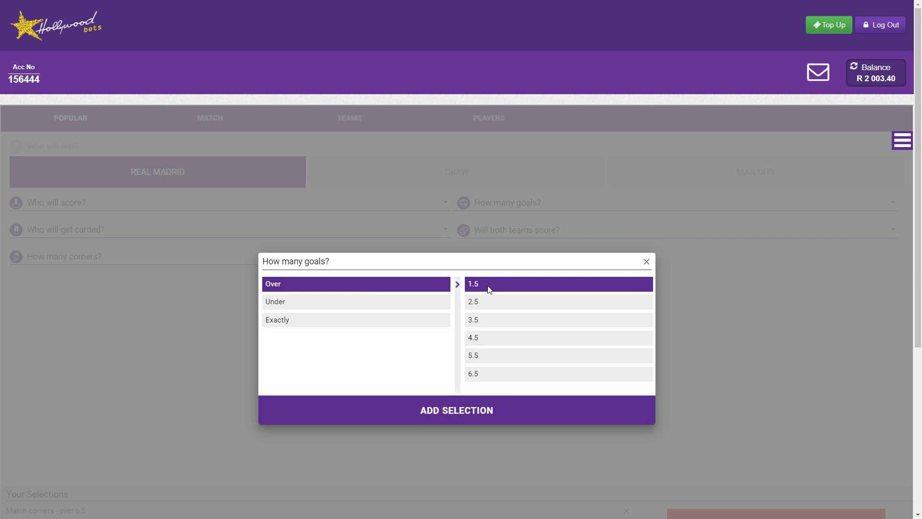
{"action": "left_click", "coordinate": [477, 410]}
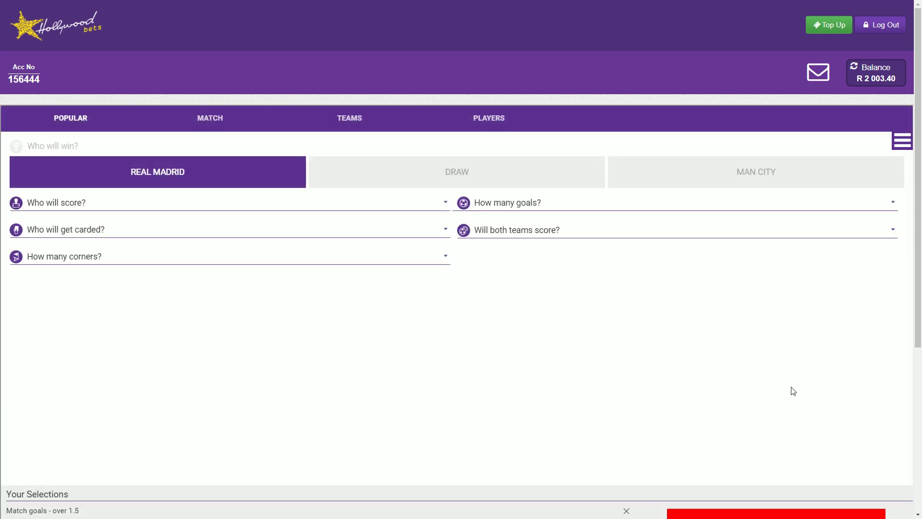
Review the selections made so far and the options for whether both teams will score, without adding one
{"action": "scroll", "coordinate": [790, 389], "scroll_direction": "down", "scroll_amount": 2}
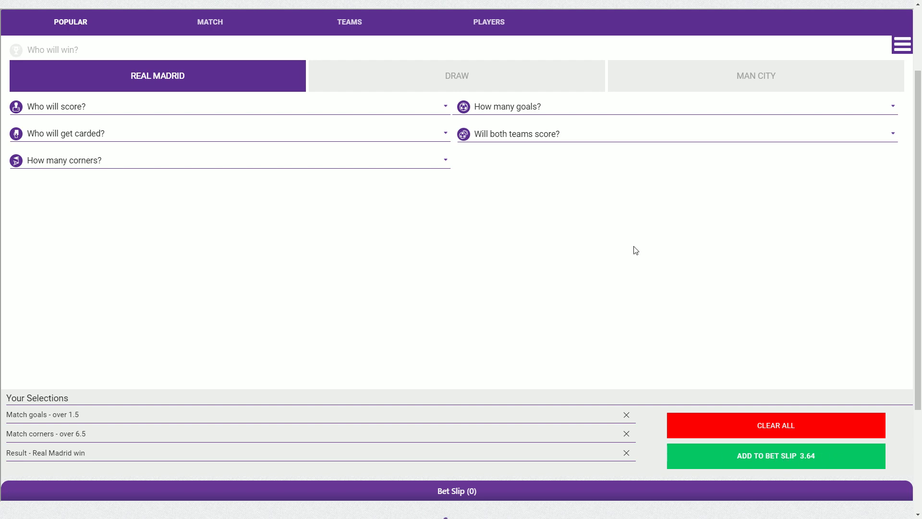
{"action": "left_click", "coordinate": [527, 142]}
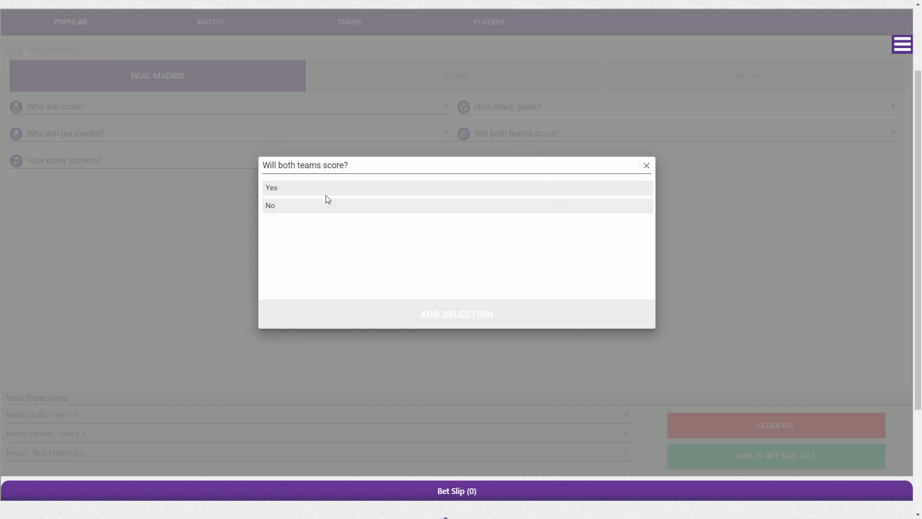
{"action": "left_click", "coordinate": [647, 166]}
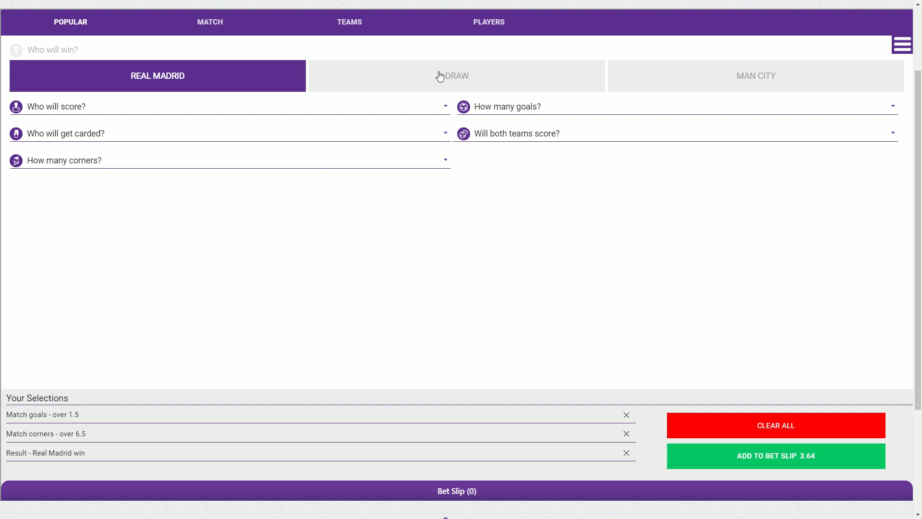
Add the Woodwork hit event from the Match markets to the selections, and remove it again
{"action": "scroll", "coordinate": [297, 143], "scroll_direction": "up", "scroll_amount": 2}
{"action": "left_click", "coordinate": [210, 123]}
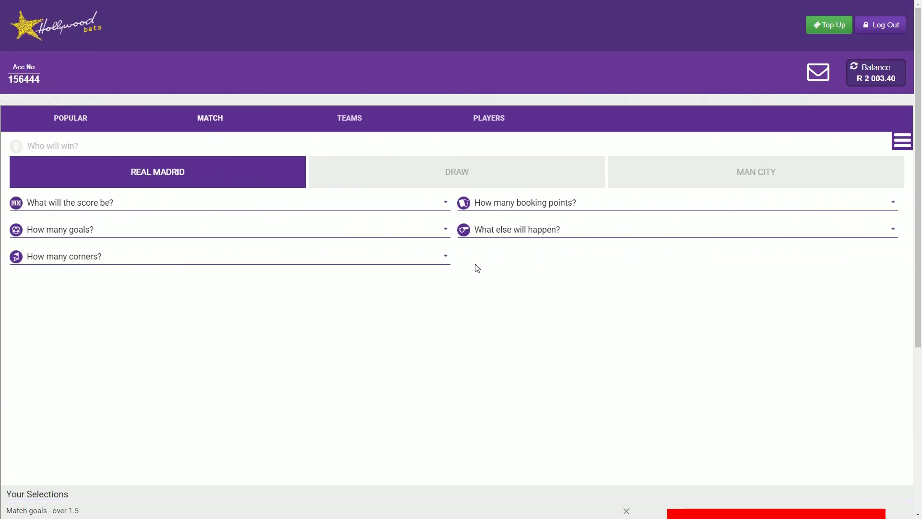
{"action": "scroll", "coordinate": [478, 268], "scroll_direction": "down", "scroll_amount": 2}
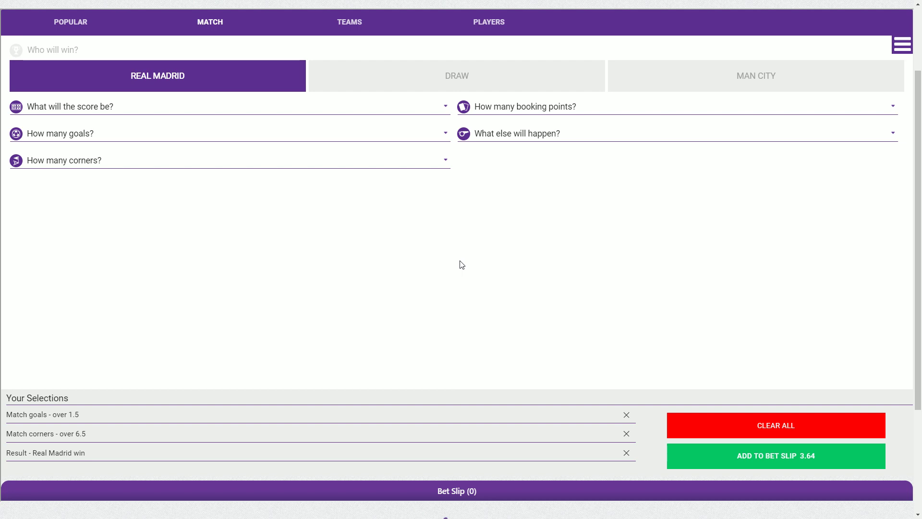
{"action": "left_click", "coordinate": [512, 138]}
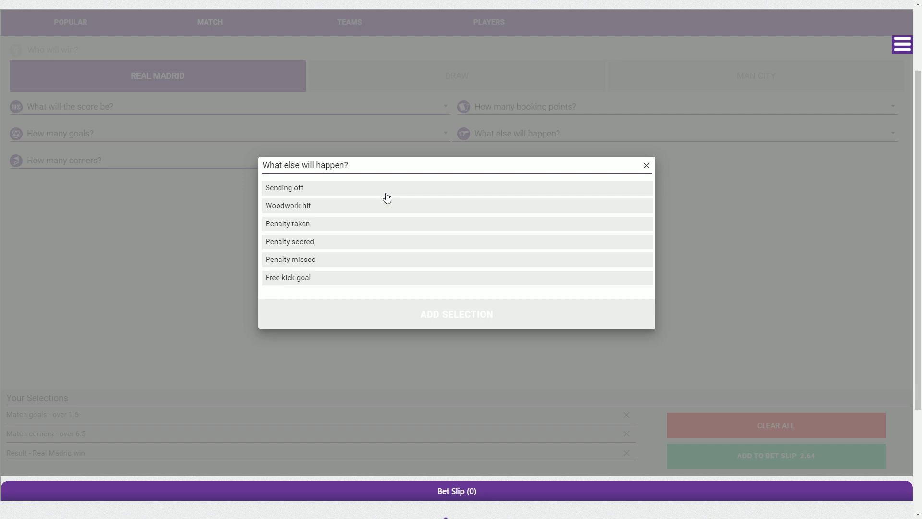
{"action": "left_click", "coordinate": [356, 204]}
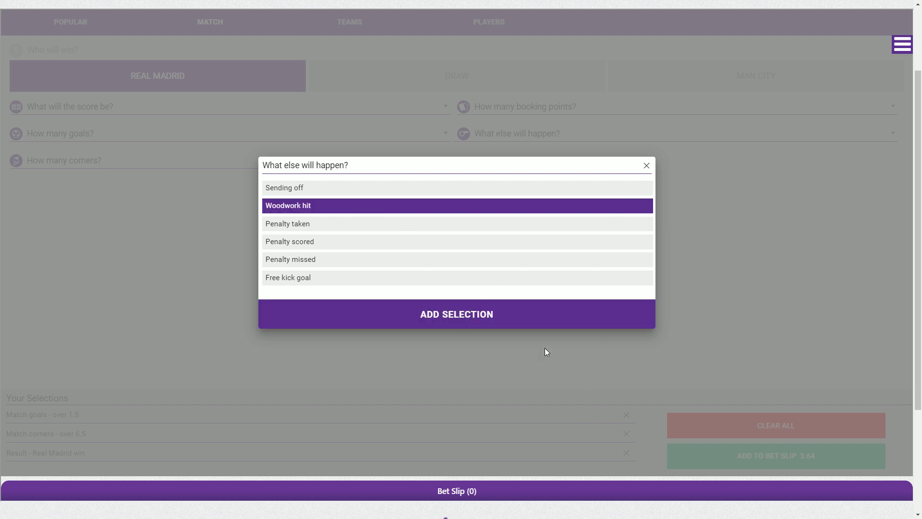
{"action": "left_click", "coordinate": [500, 315]}
{"action": "scroll", "coordinate": [762, 291], "scroll_direction": "down", "scroll_amount": 3}
{"action": "scroll", "coordinate": [494, 397], "scroll_direction": "up", "scroll_amount": 2}
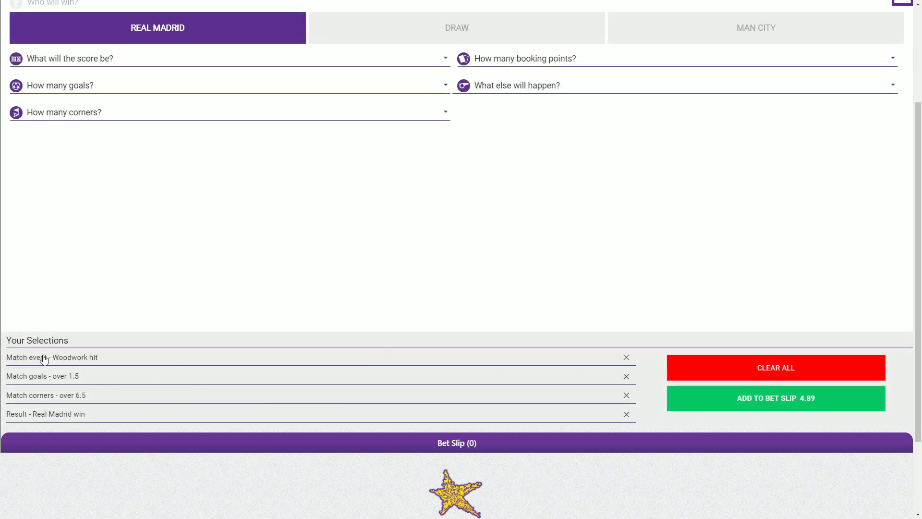
{"action": "left_click", "coordinate": [626, 358]}
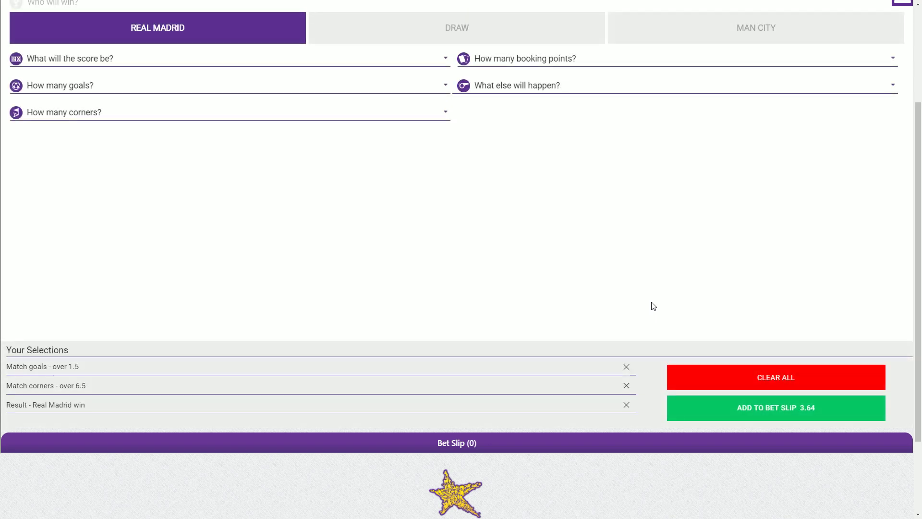
Examine the team booking points options among the Teams markets without adding a selection
{"action": "scroll", "coordinate": [654, 306], "scroll_direction": "up", "scroll_amount": 2}
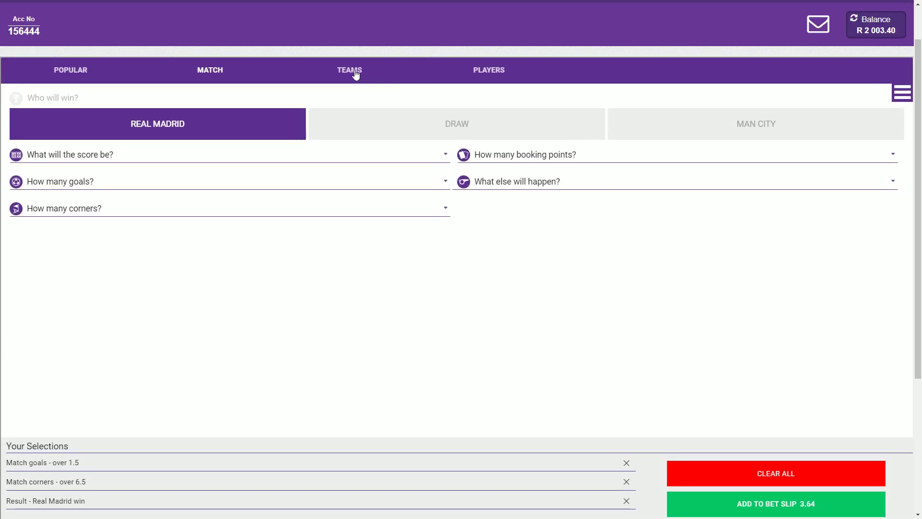
{"action": "left_click", "coordinate": [340, 71]}
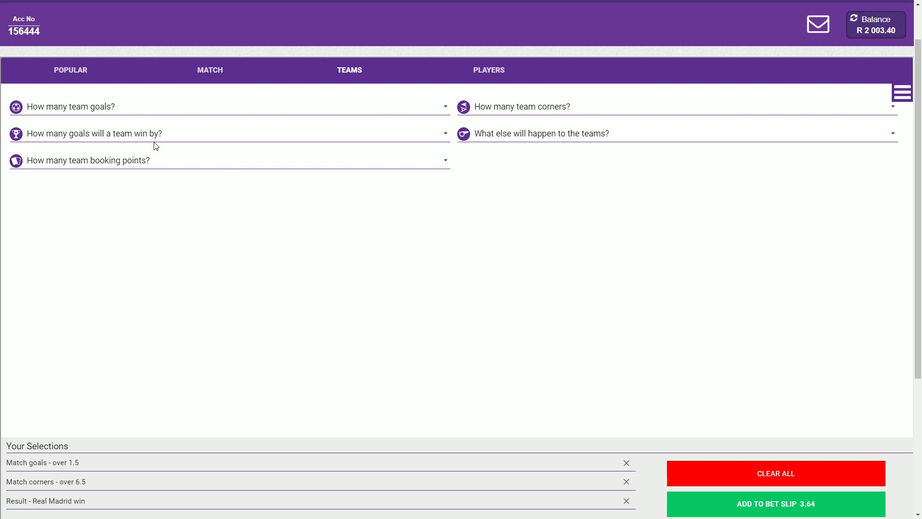
{"action": "left_click", "coordinate": [172, 160]}
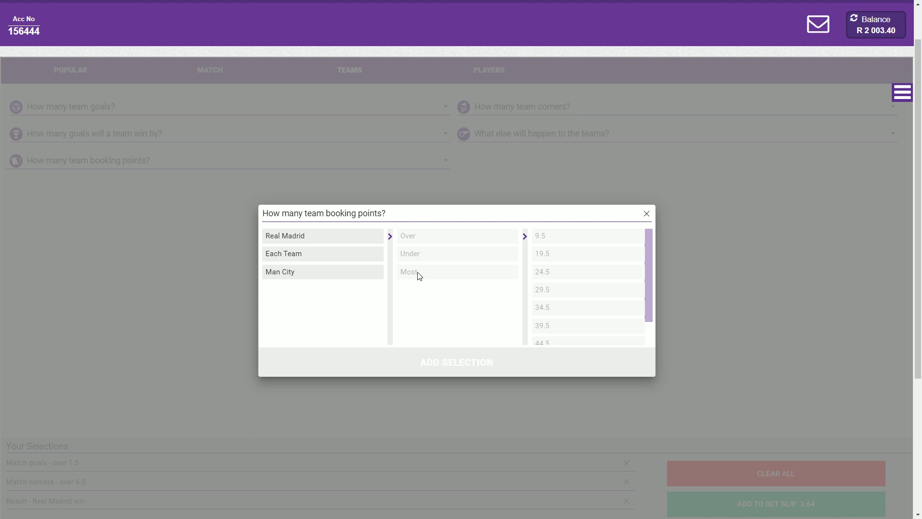
{"action": "scroll", "coordinate": [584, 255], "scroll_direction": "down", "scroll_amount": 2}
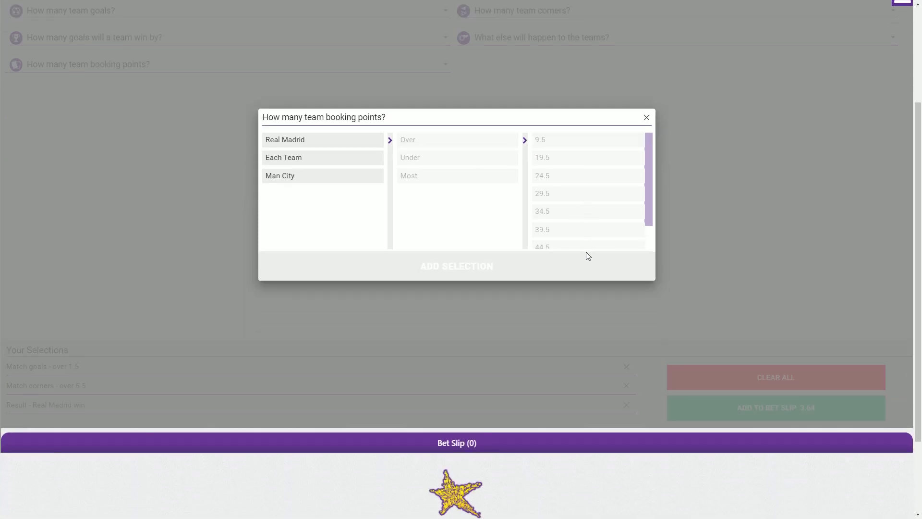
{"action": "scroll", "coordinate": [585, 257], "scroll_direction": "up", "scroll_amount": 2}
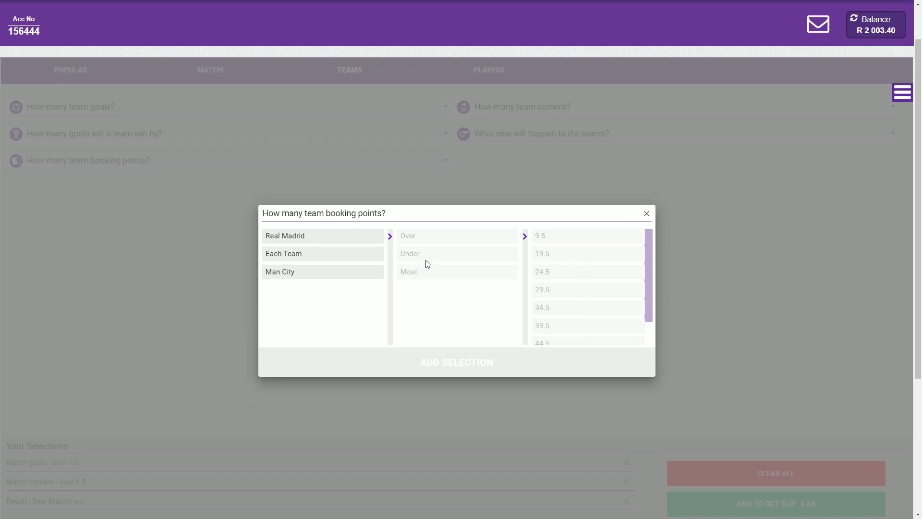
{"action": "left_click", "coordinate": [647, 214]}
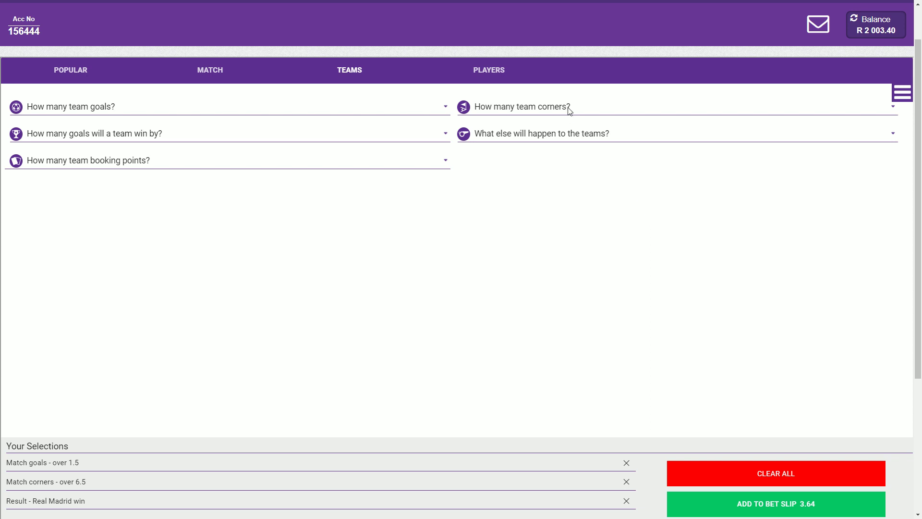
Add a team corners selection of Real Madrid over 2.5 from the Teams markets
{"action": "left_click", "coordinate": [528, 107]}
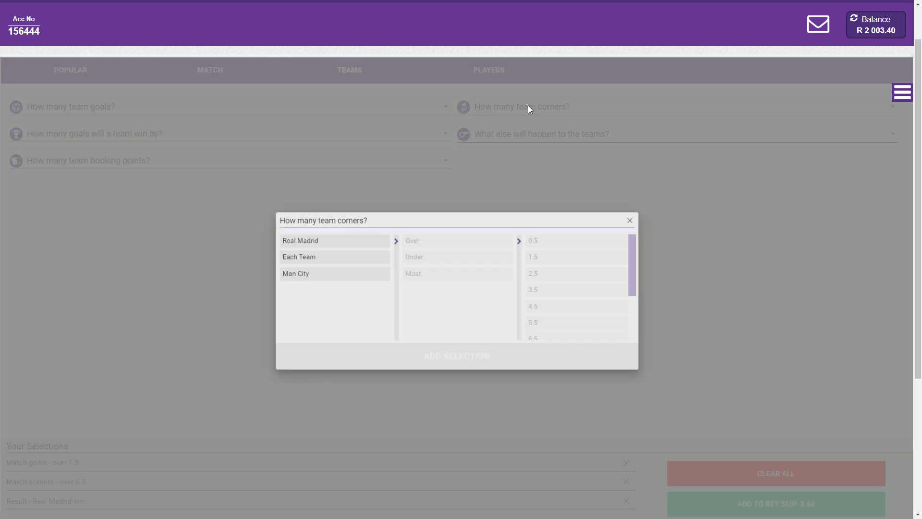
{"action": "left_click", "coordinate": [310, 241]}
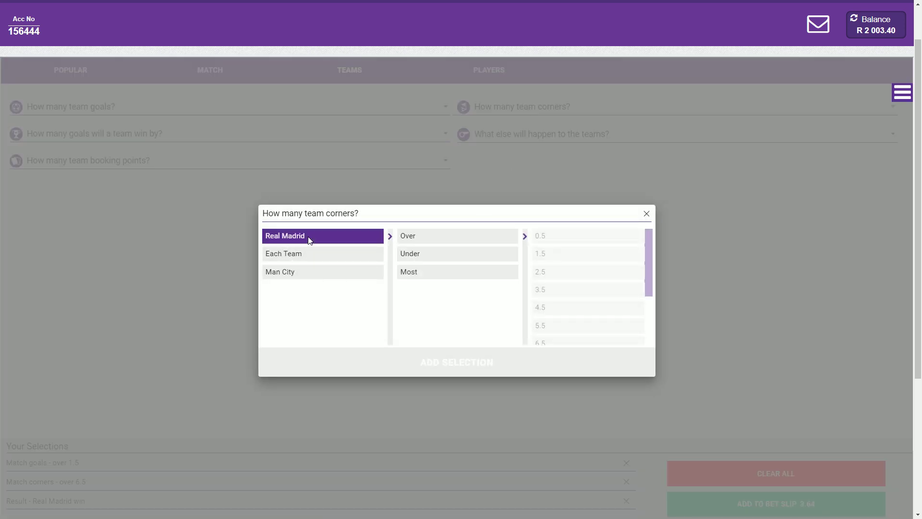
{"action": "left_click", "coordinate": [449, 238]}
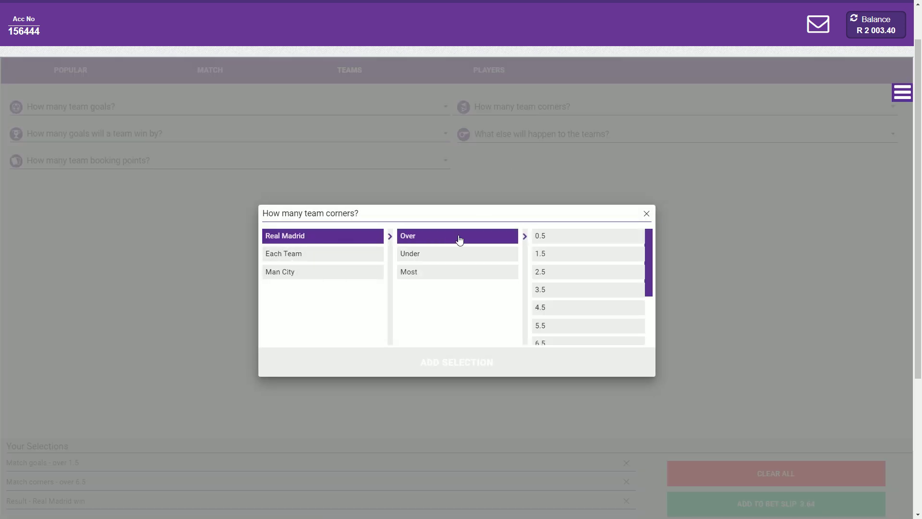
{"action": "left_click", "coordinate": [593, 277]}
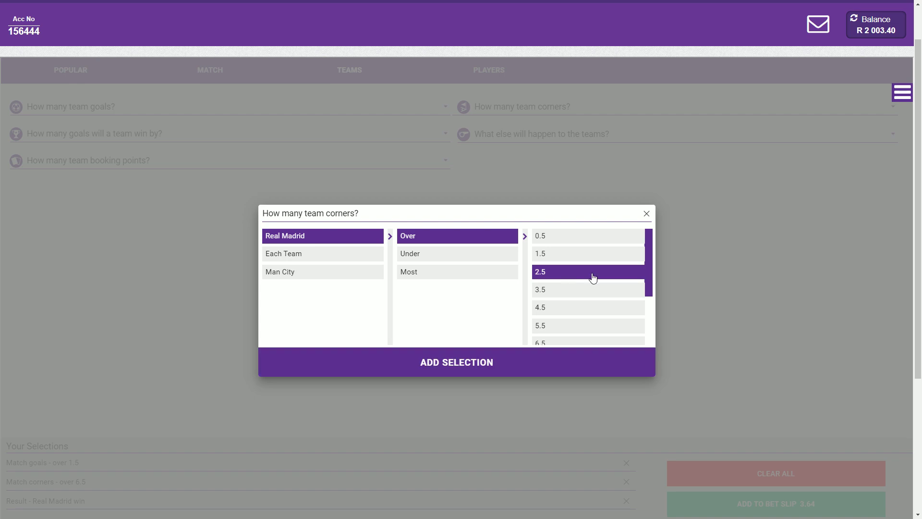
{"action": "left_click", "coordinate": [472, 363]}
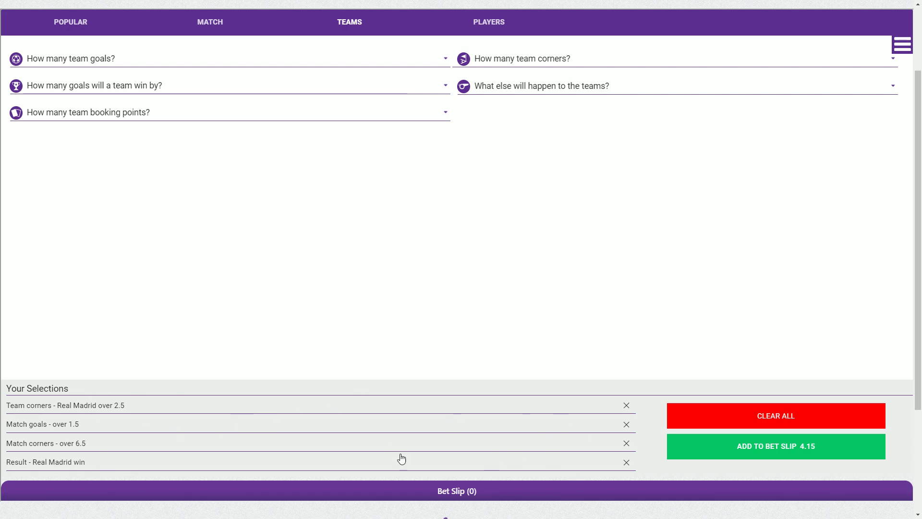
Examine the list of players from both teams offered in the Players market for who will score first
{"action": "scroll", "coordinate": [577, 358], "scroll_direction": "up", "scroll_amount": 1}
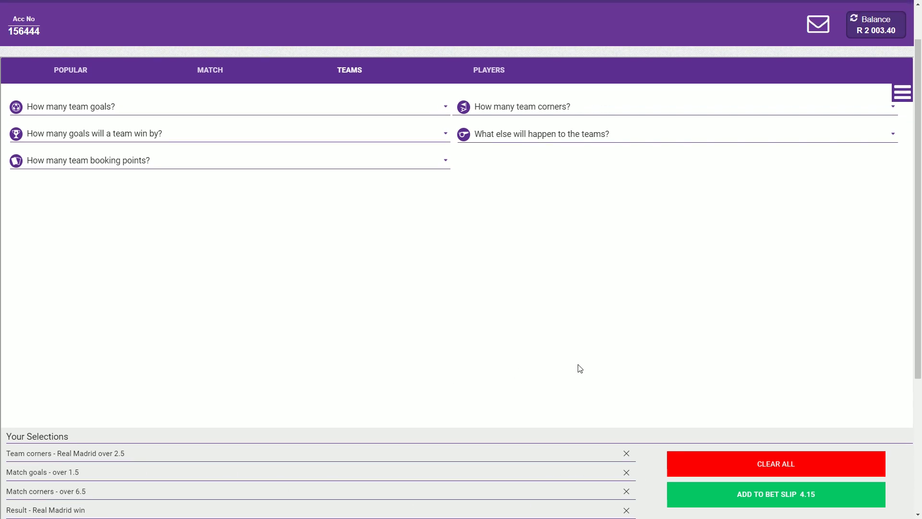
{"action": "left_click", "coordinate": [490, 81]}
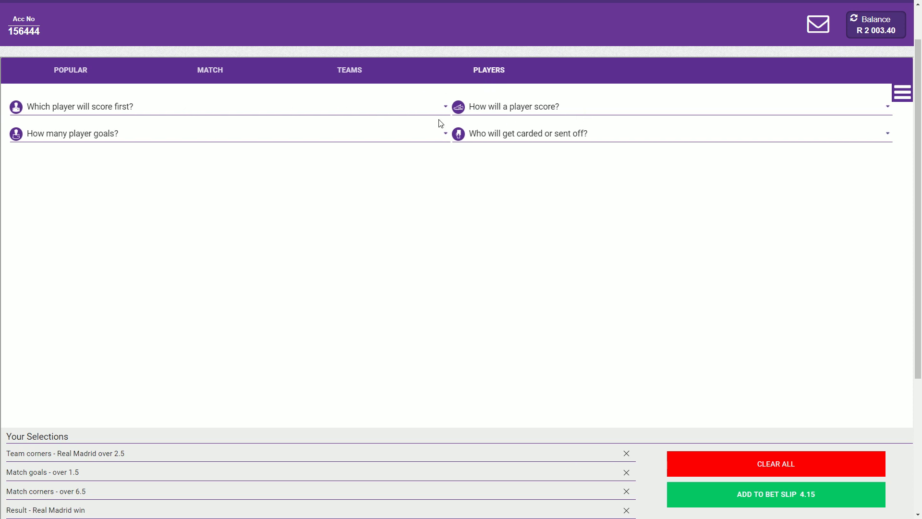
{"action": "left_click", "coordinate": [280, 112]}
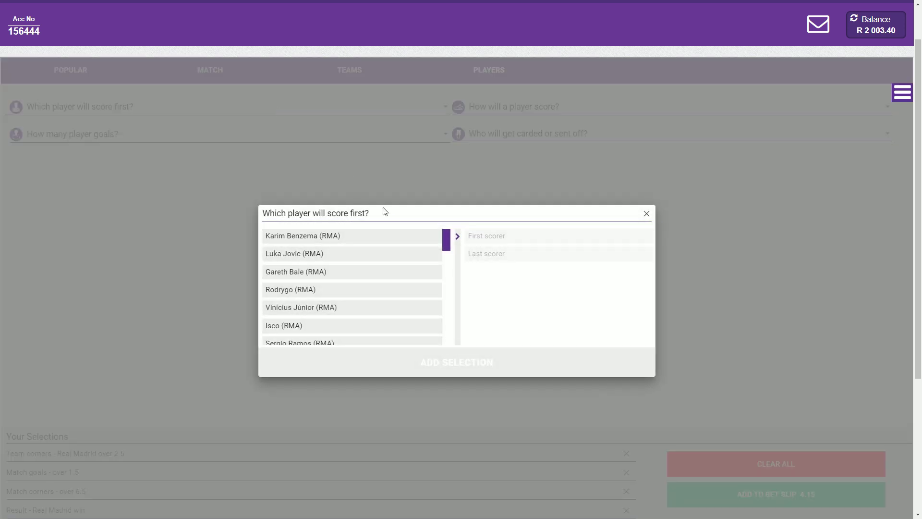
{"action": "scroll", "coordinate": [368, 259], "scroll_direction": "down", "scroll_amount": 2}
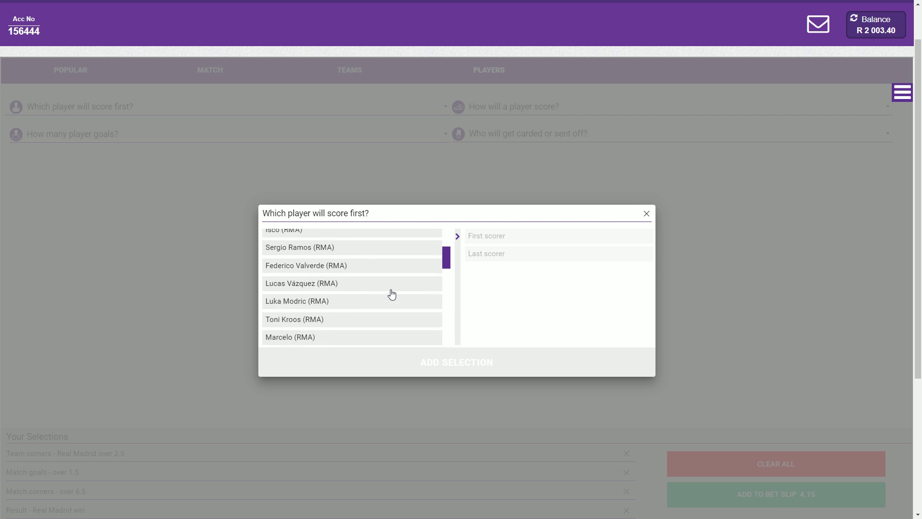
{"action": "scroll", "coordinate": [390, 292], "scroll_direction": "up", "scroll_amount": 2}
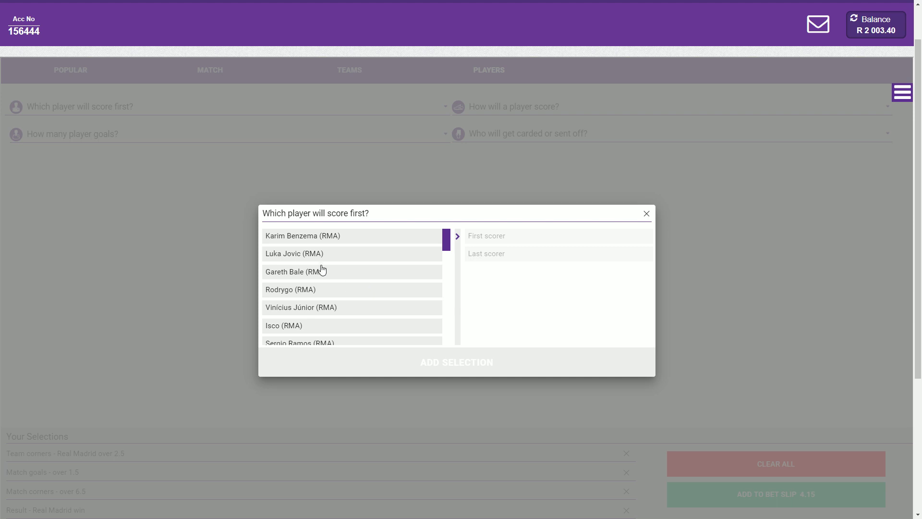
{"action": "scroll", "coordinate": [407, 265], "scroll_direction": "down", "scroll_amount": 3}
{"action": "scroll", "coordinate": [407, 266], "scroll_direction": "down", "scroll_amount": 4}
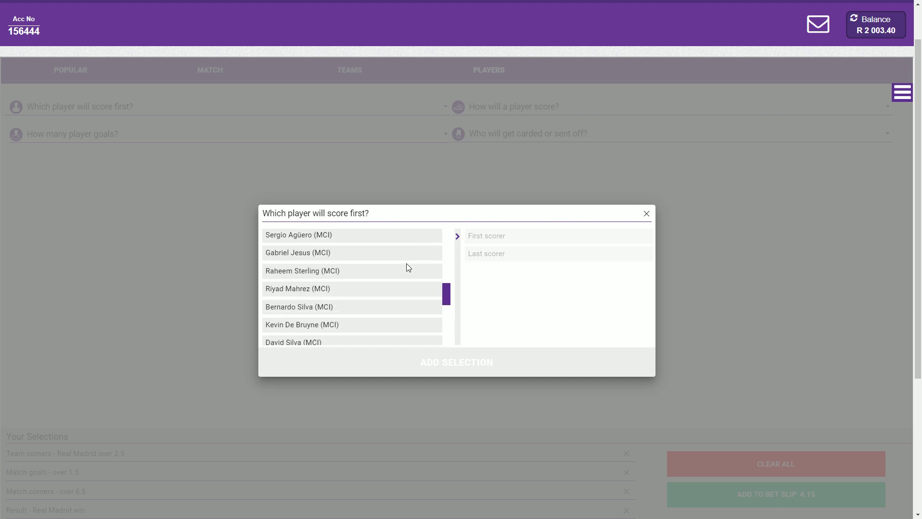
{"action": "scroll", "coordinate": [408, 267], "scroll_direction": "down", "scroll_amount": 1}
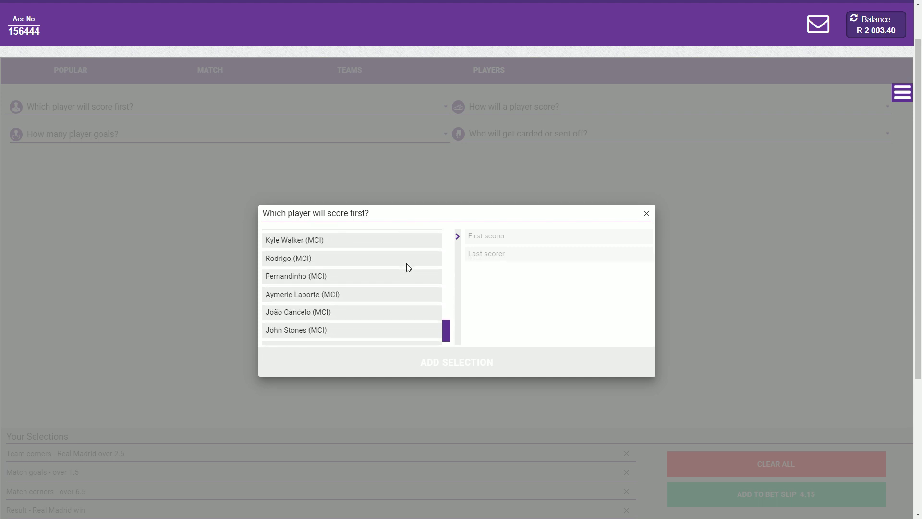
{"action": "scroll", "coordinate": [408, 268], "scroll_direction": "down", "scroll_amount": 1}
{"action": "scroll", "coordinate": [408, 268], "scroll_direction": "up", "scroll_amount": 4}
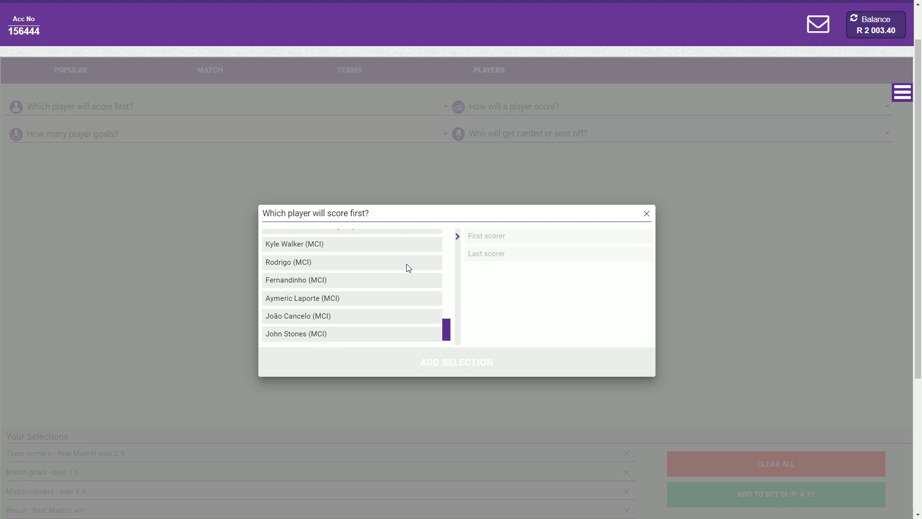
{"action": "scroll", "coordinate": [408, 267], "scroll_direction": "up", "scroll_amount": 1}
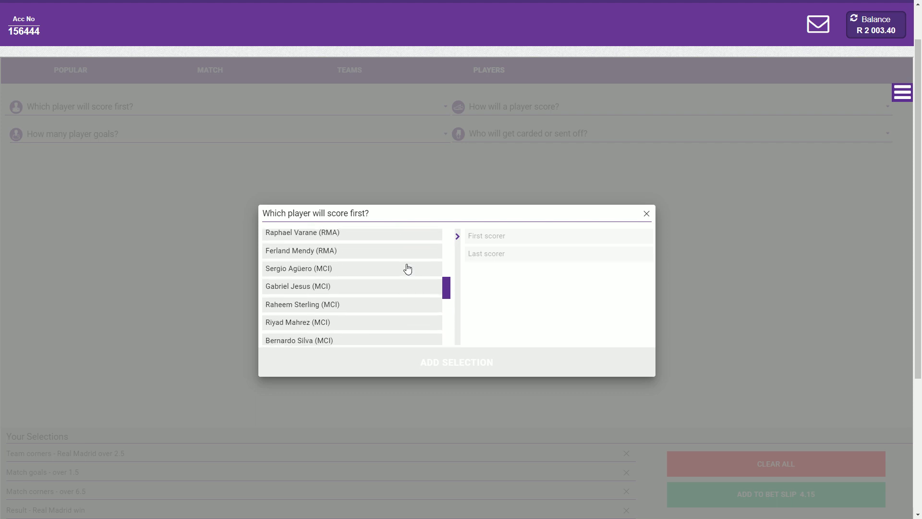
{"action": "scroll", "coordinate": [366, 304], "scroll_direction": "up", "scroll_amount": 1}
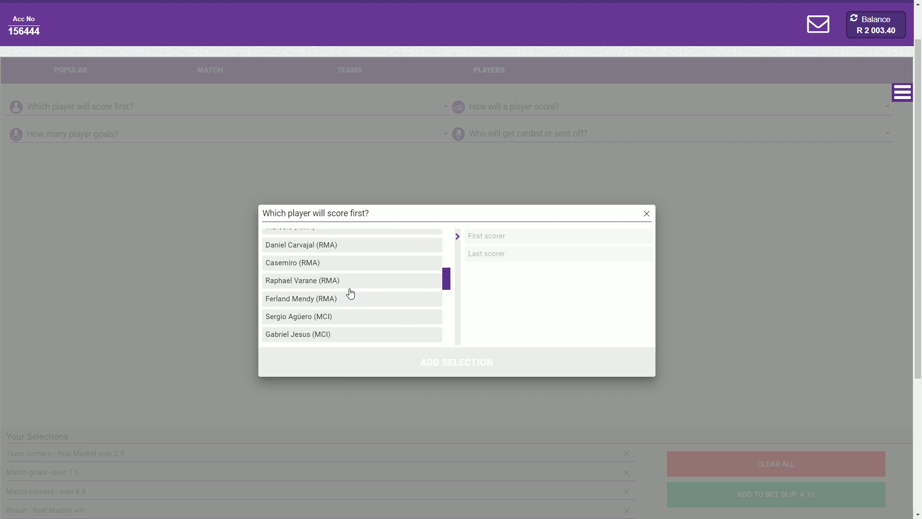
{"action": "scroll", "coordinate": [401, 302], "scroll_direction": "up", "scroll_amount": 1}
{"action": "scroll", "coordinate": [400, 302], "scroll_direction": "up", "scroll_amount": 1}
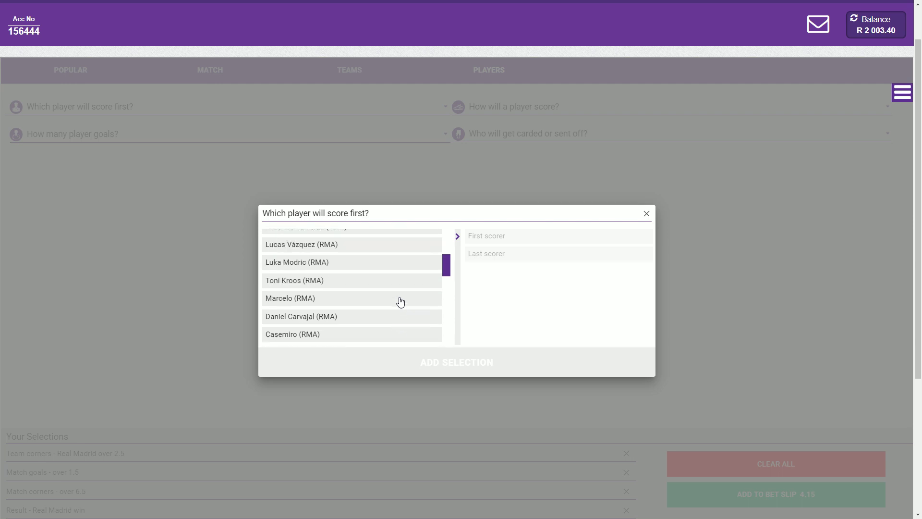
{"action": "scroll", "coordinate": [401, 302], "scroll_direction": "up", "scroll_amount": 1}
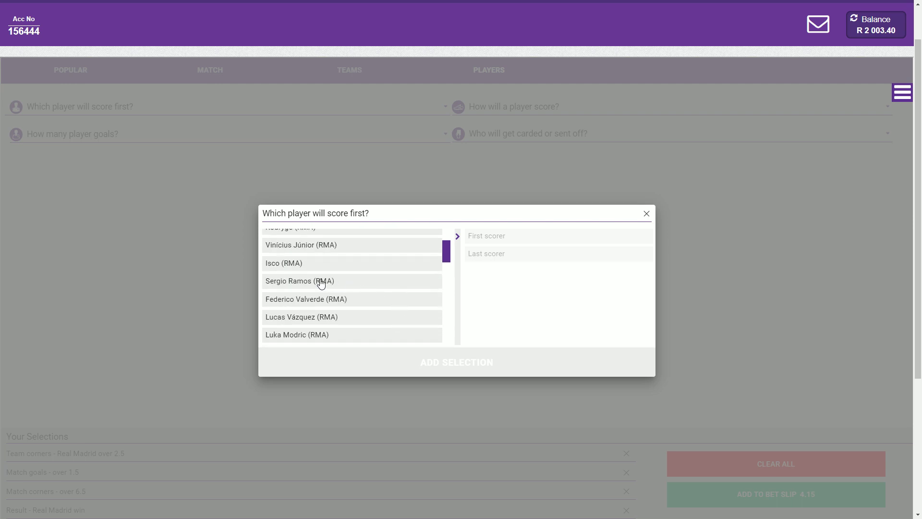
{"action": "scroll", "coordinate": [371, 285], "scroll_direction": "up", "scroll_amount": 1}
{"action": "scroll", "coordinate": [358, 305], "scroll_direction": "up", "scroll_amount": 1}
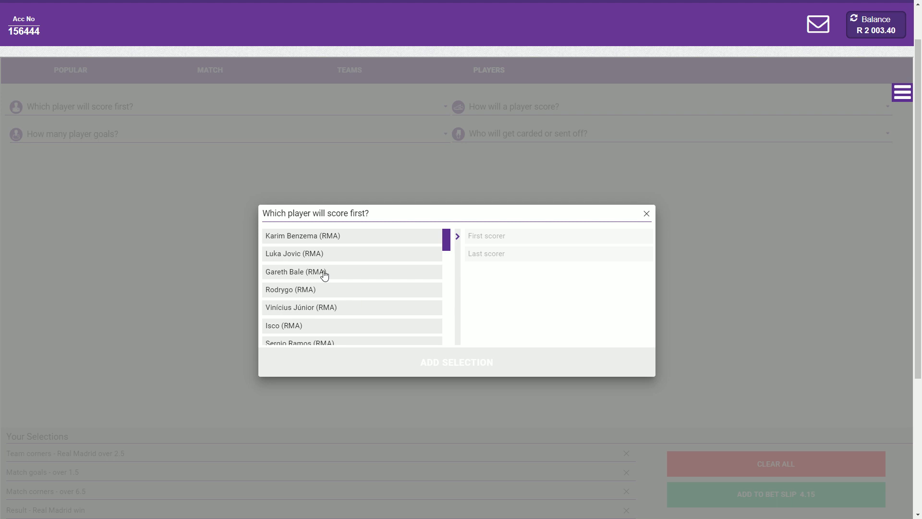
Add Gareth Bale as first scorer to the selections, and remove that selection again
{"action": "left_click", "coordinate": [325, 272]}
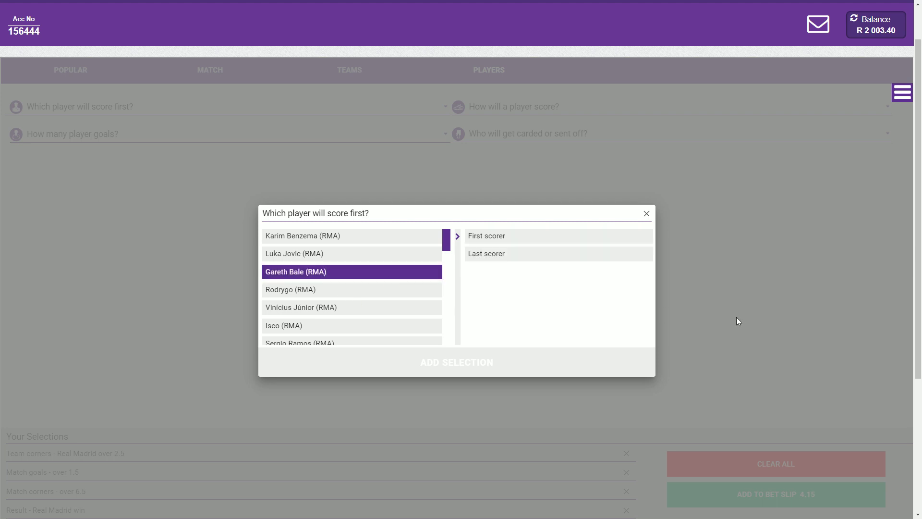
{"action": "left_click", "coordinate": [498, 238]}
{"action": "left_click", "coordinate": [459, 364]}
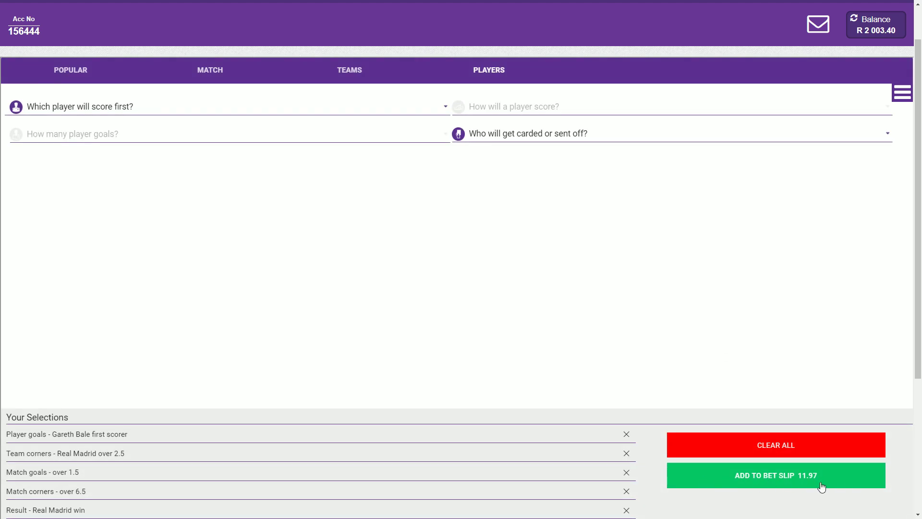
{"action": "left_click", "coordinate": [626, 435]}
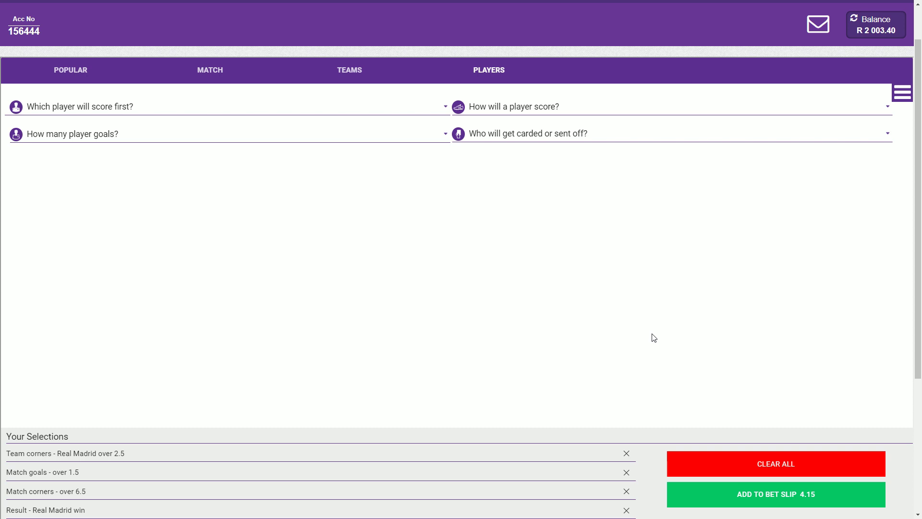
Add a player cards selection of Sergio Ramos carded from the Players markets
{"action": "left_click", "coordinate": [601, 137]}
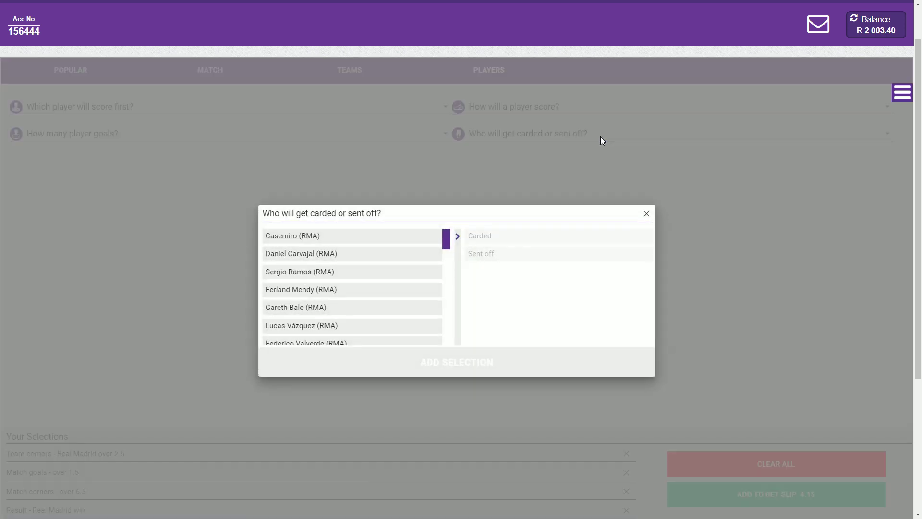
{"action": "scroll", "coordinate": [354, 264], "scroll_direction": "down", "scroll_amount": 5}
{"action": "scroll", "coordinate": [354, 263], "scroll_direction": "up", "scroll_amount": 5}
{"action": "left_click", "coordinate": [310, 278]}
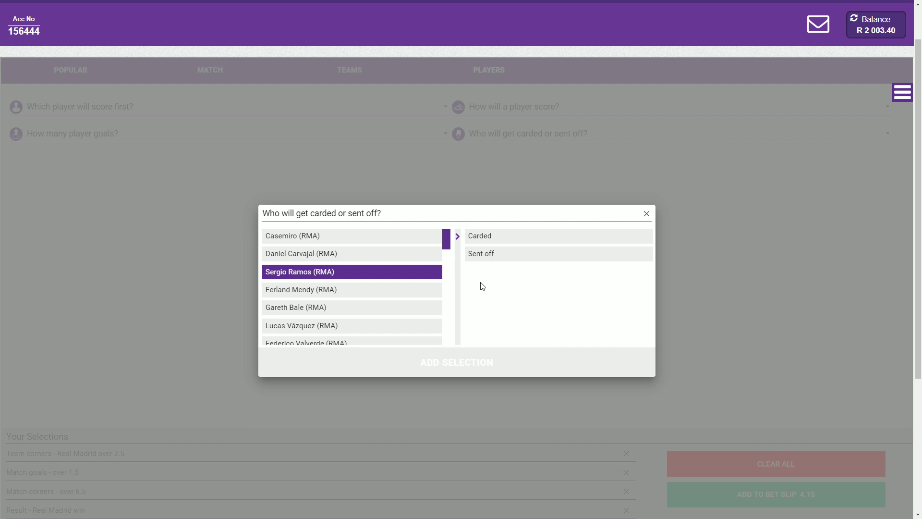
{"action": "left_click", "coordinate": [493, 242]}
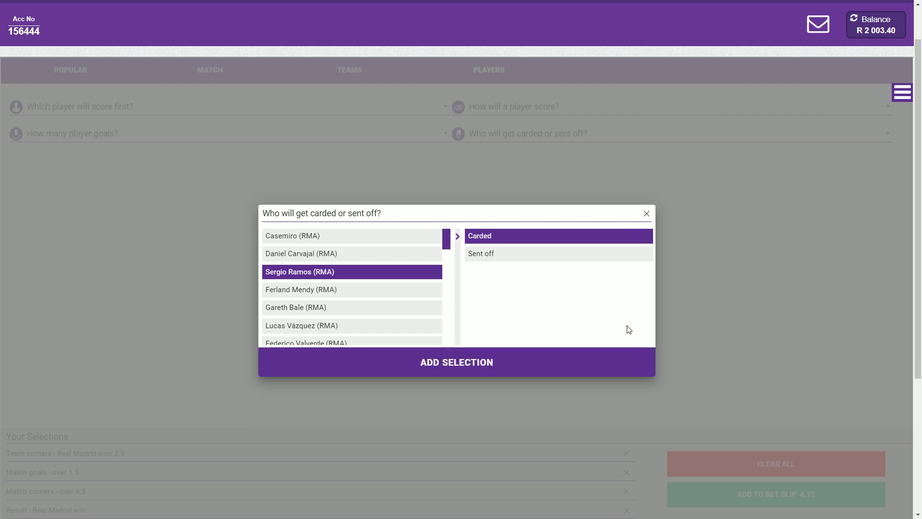
{"action": "left_click", "coordinate": [451, 367]}
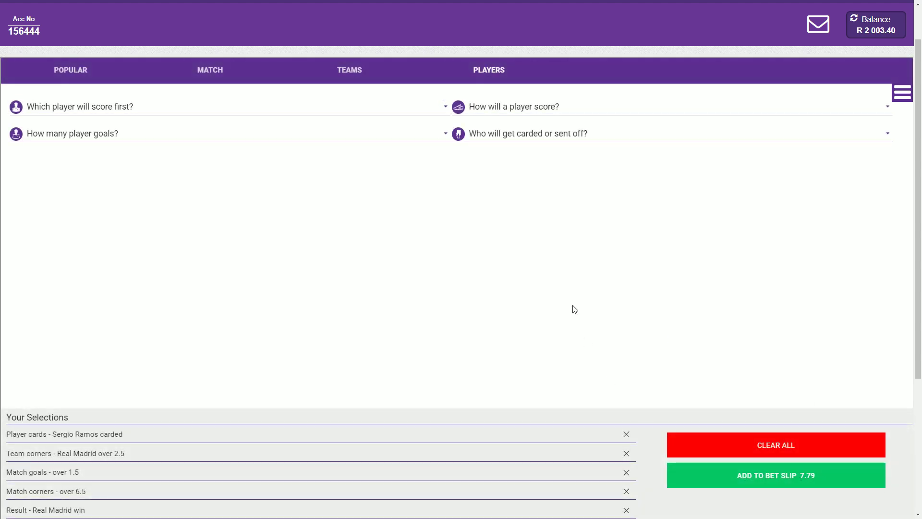
Review the five combined selections and add them to the bet slip as one bet
{"action": "scroll", "coordinate": [579, 321], "scroll_direction": "down", "scroll_amount": 3}
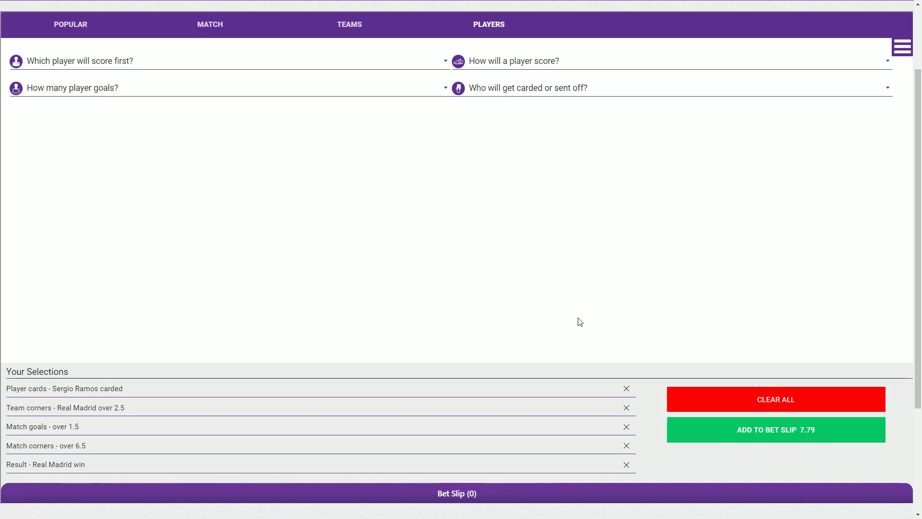
{"action": "scroll", "coordinate": [578, 320], "scroll_direction": "up", "scroll_amount": 1}
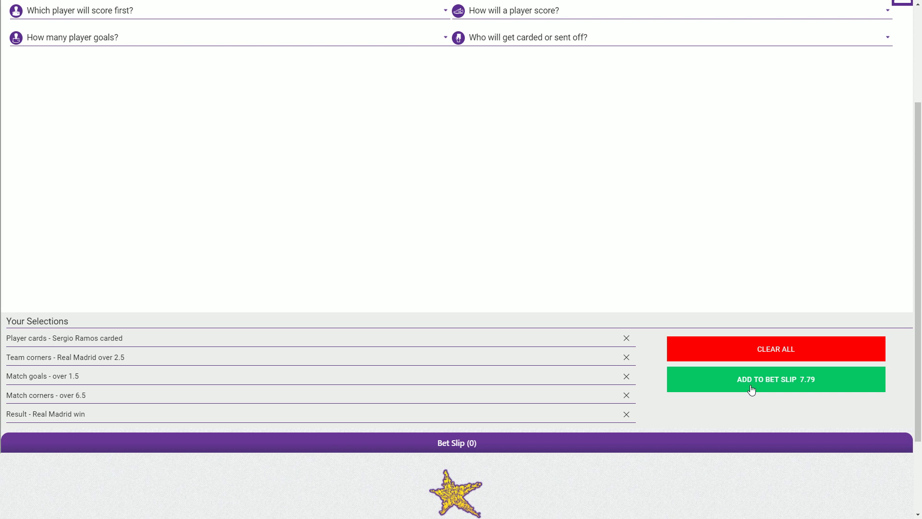
{"action": "scroll", "coordinate": [726, 385], "scroll_direction": "up", "scroll_amount": 3}
{"action": "scroll", "coordinate": [626, 266], "scroll_direction": "down", "scroll_amount": 3}
{"action": "left_click", "coordinate": [750, 387]}
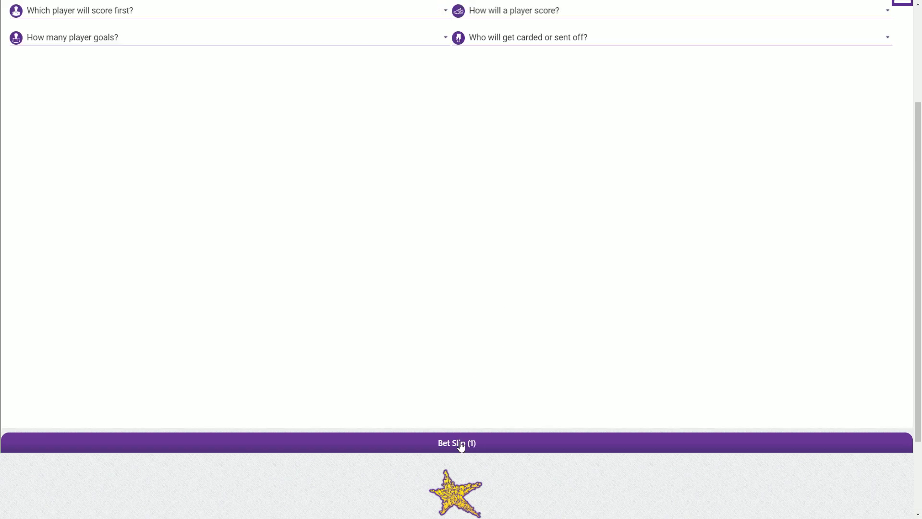
Open the bet slip and review the combined Real Madrid v Manchester City bet
{"action": "scroll", "coordinate": [459, 444], "scroll_direction": "up", "scroll_amount": 3}
{"action": "scroll", "coordinate": [460, 445], "scroll_direction": "down", "scroll_amount": 4}
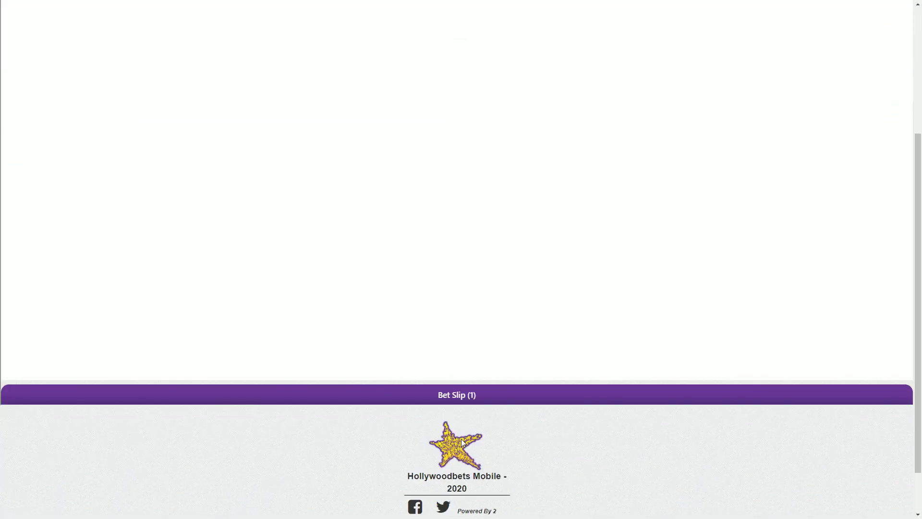
{"action": "left_click", "coordinate": [471, 395]}
{"action": "scroll", "coordinate": [539, 344], "scroll_direction": "up", "scroll_amount": 3}
{"action": "scroll", "coordinate": [538, 343], "scroll_direction": "up", "scroll_amount": 1}
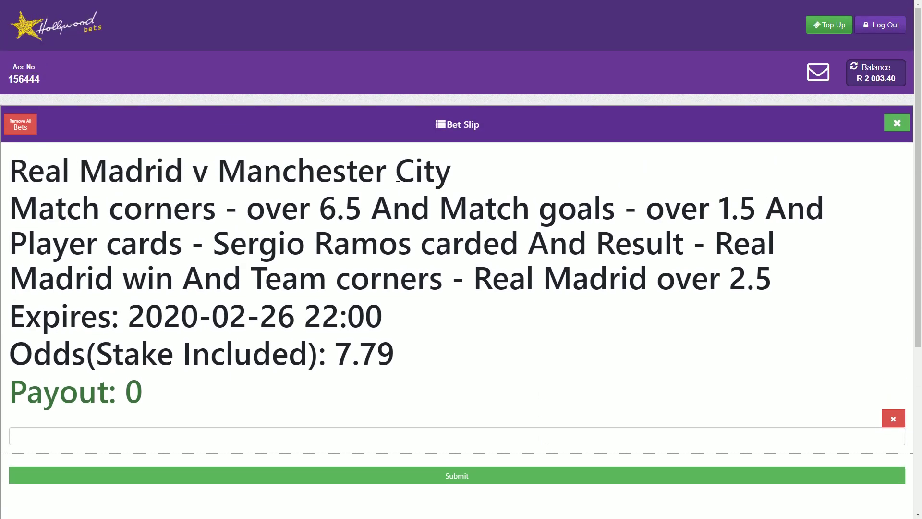
{"action": "scroll", "coordinate": [398, 177], "scroll_direction": "down", "scroll_amount": 1}
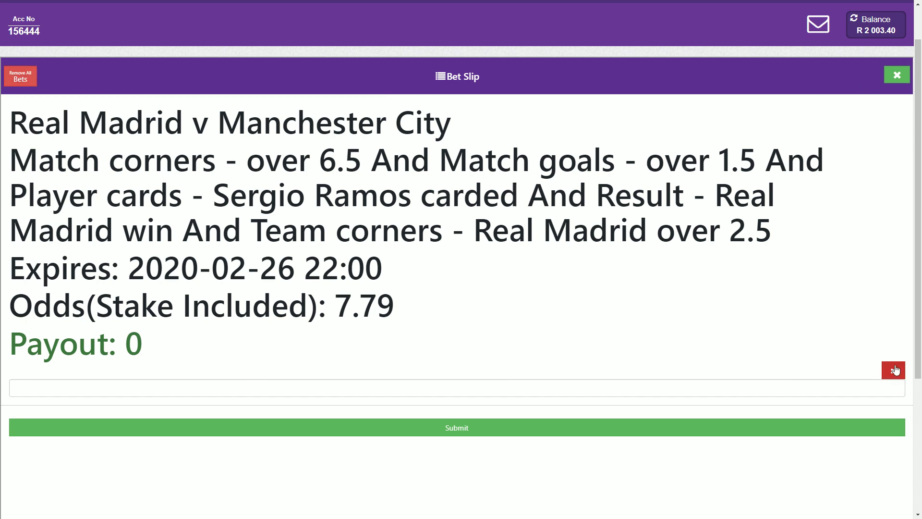
Set the stake to 3.40 and submit the combined bet
{"action": "left_click", "coordinate": [316, 388]}
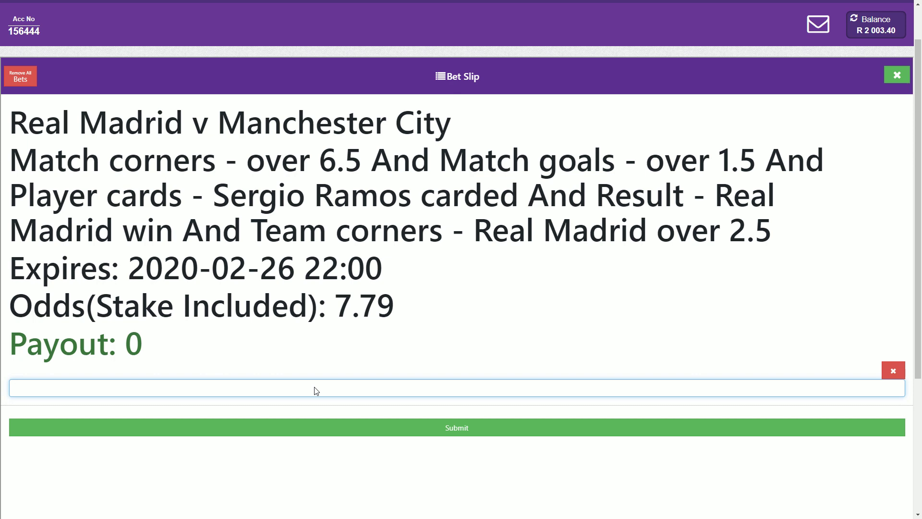
{"action": "type", "text": "3.40"}
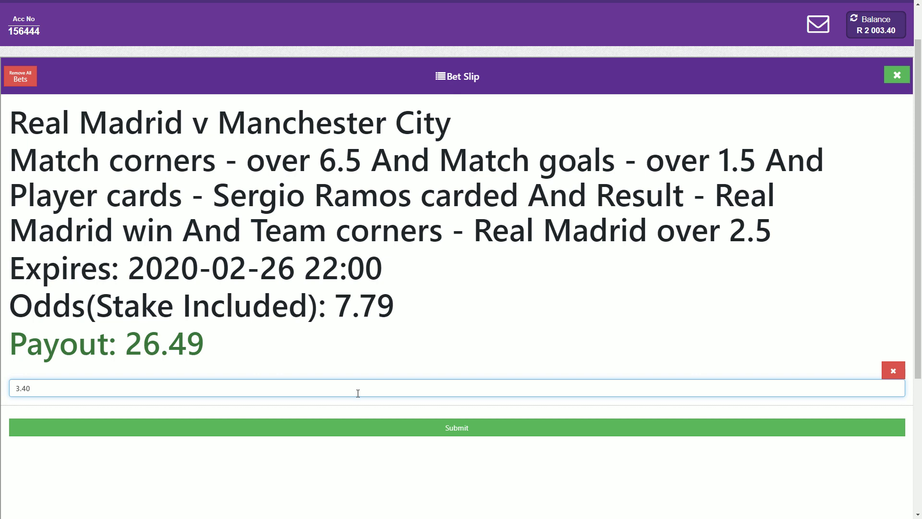
{"action": "left_click", "coordinate": [545, 296]}
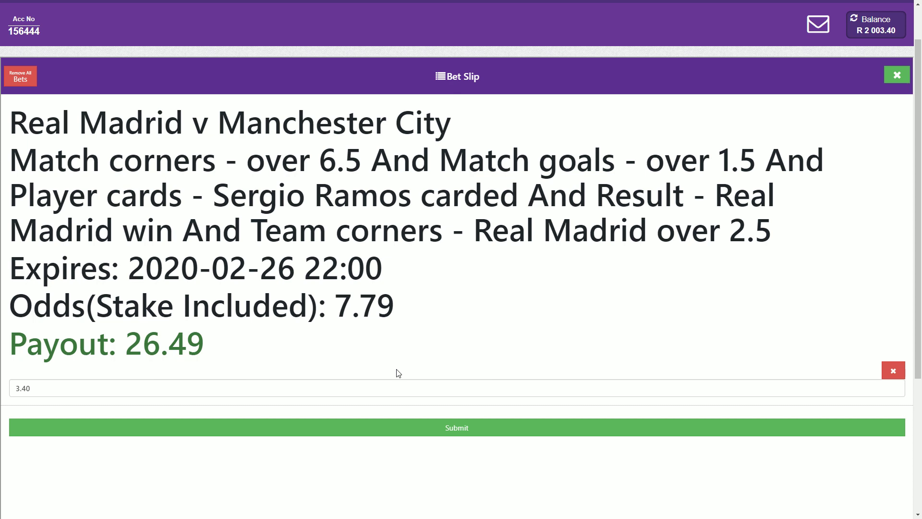
{"action": "left_click", "coordinate": [463, 431]}
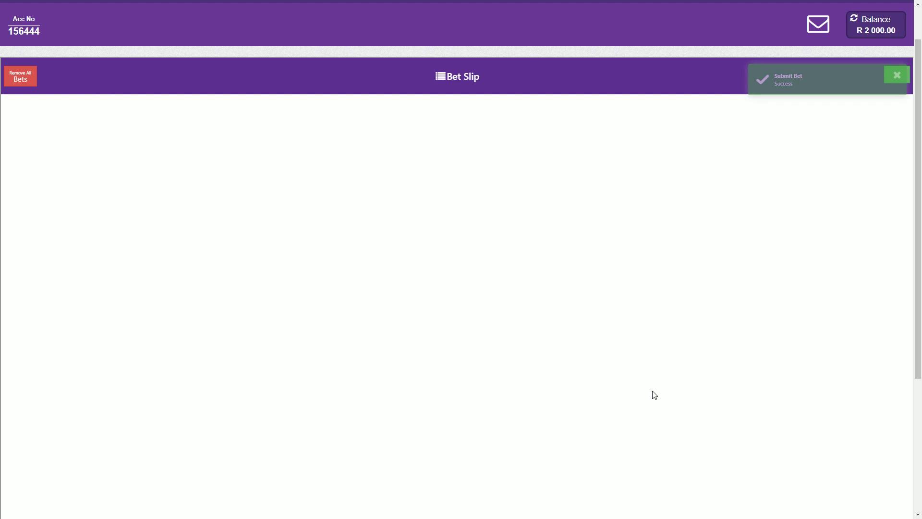
Leave the empty bet slip, return to the home page and open the account's bet history
{"action": "scroll", "coordinate": [295, 239], "scroll_direction": "up", "scroll_amount": 2}
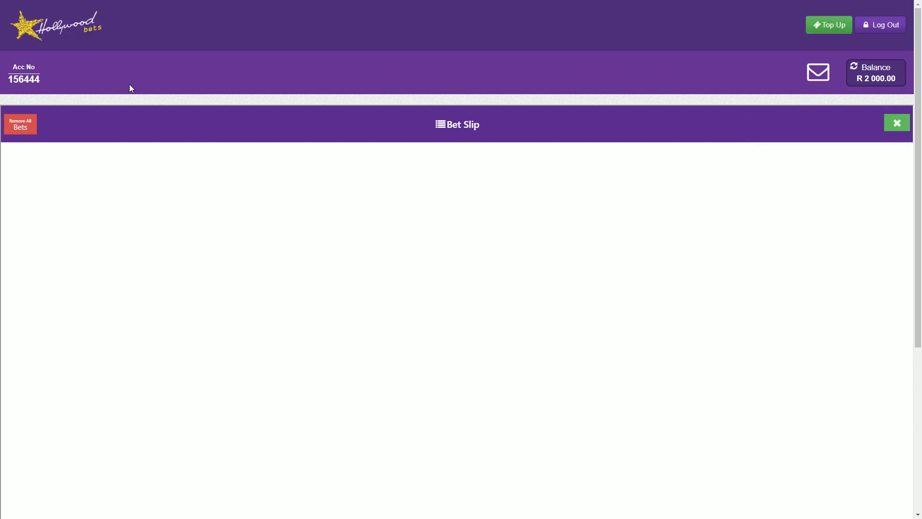
{"action": "left_click", "coordinate": [58, 19]}
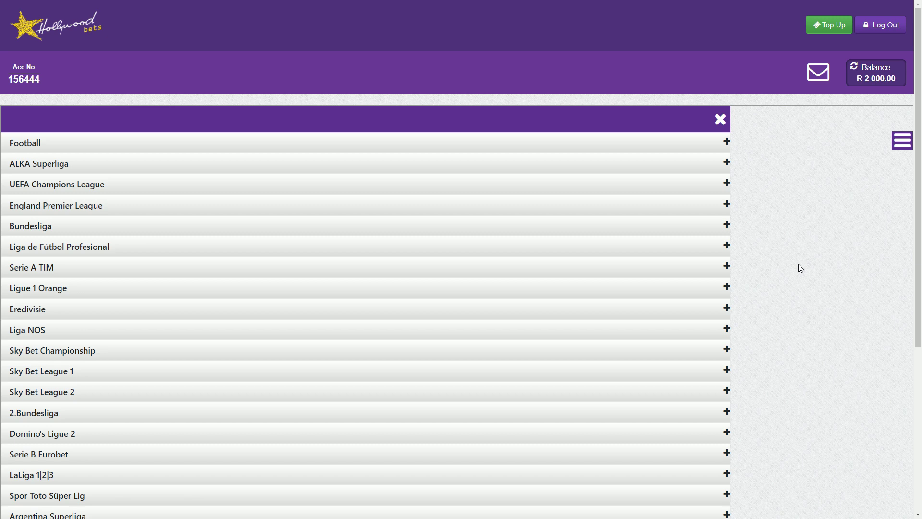
{"action": "left_click", "coordinate": [53, 30]}
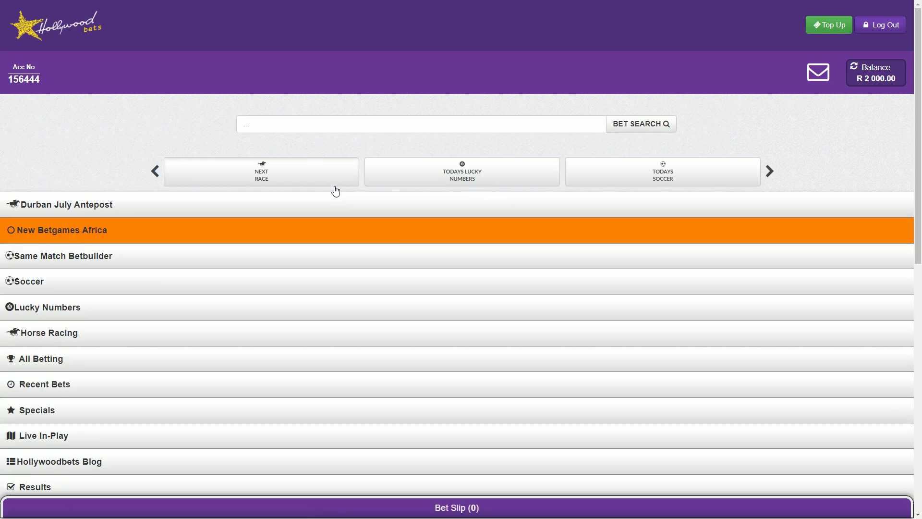
{"action": "scroll", "coordinate": [312, 268], "scroll_direction": "down", "scroll_amount": 2}
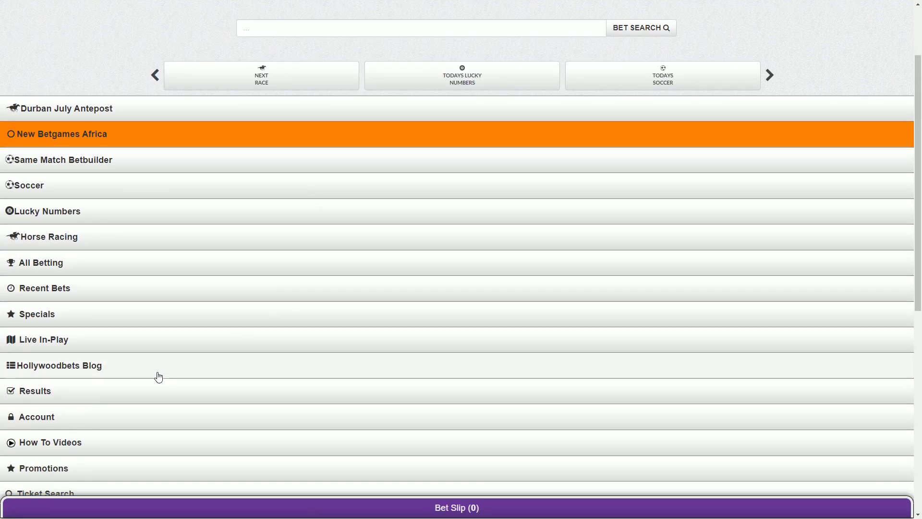
{"action": "left_click", "coordinate": [96, 417]}
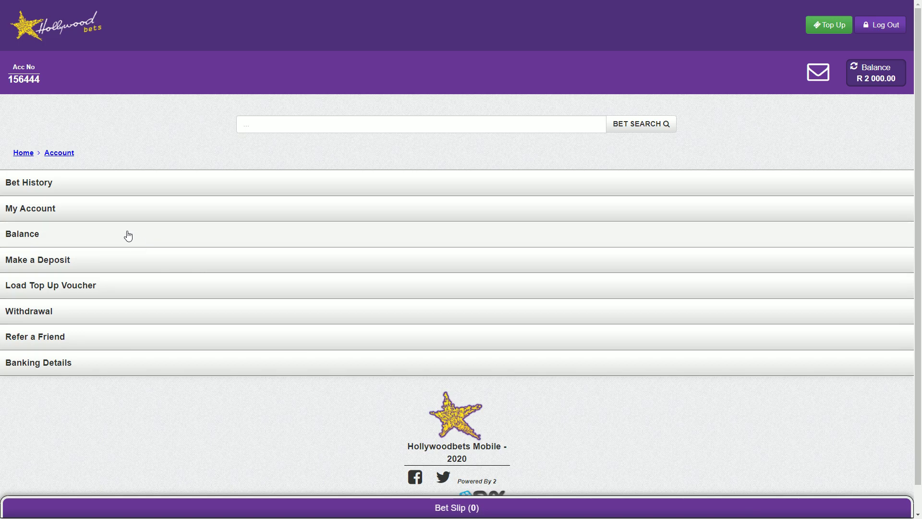
{"action": "left_click", "coordinate": [75, 190]}
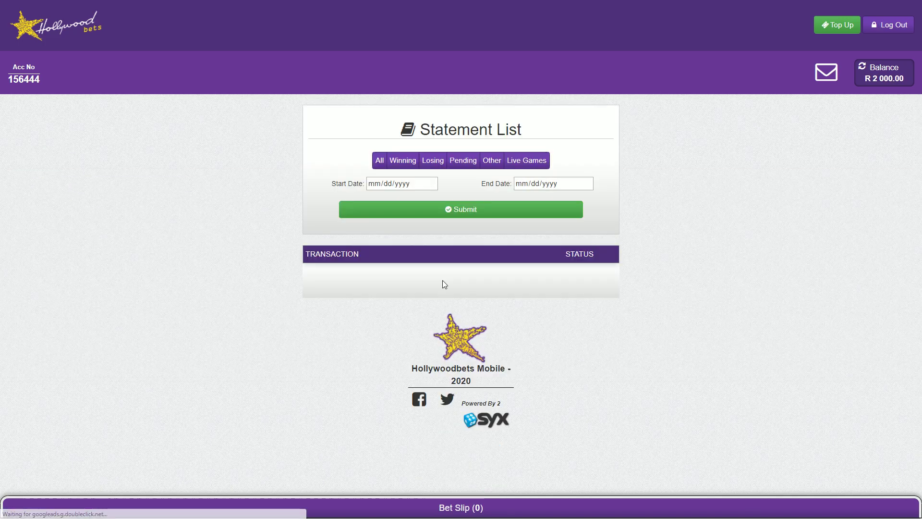
Filter the statement list to pending bets and check the entry for the submitted Bet Builder bet
{"action": "left_click", "coordinate": [457, 166]}
{"action": "left_click", "coordinate": [471, 211]}
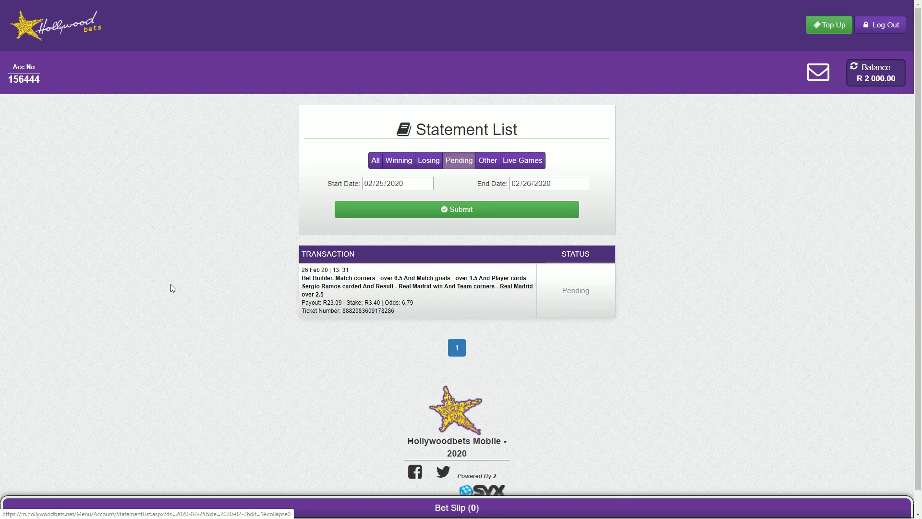
{"action": "left_click", "coordinate": [432, 298]}
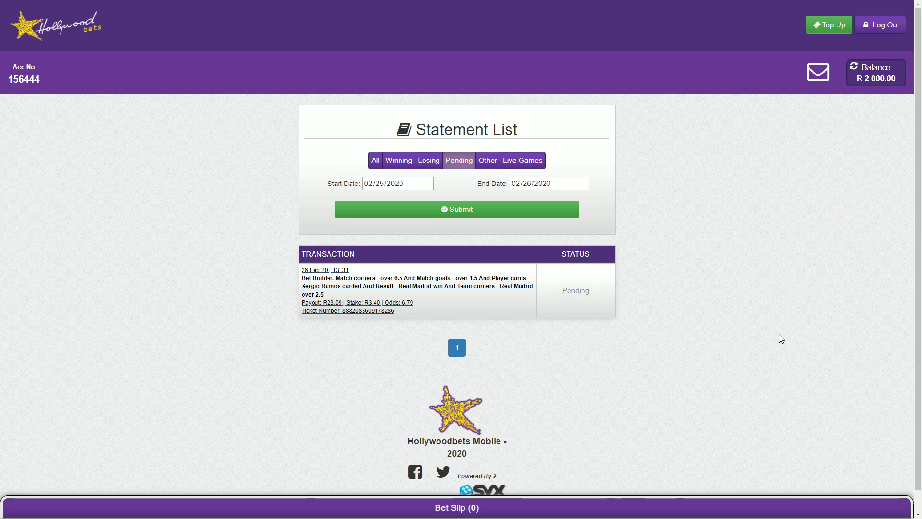